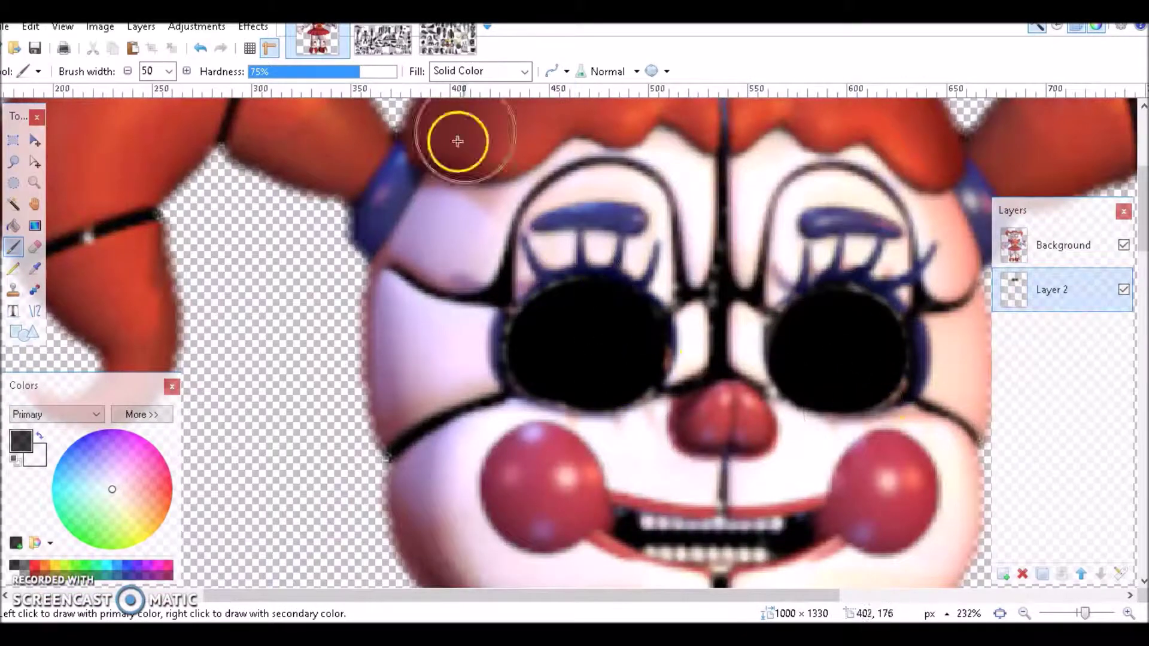
# Select the red eye on the parts sheet for copying and return to the character image
pyautogui.click(13, 162)
pyautogui.click(580, 462)
pyautogui.hotkey('ctrl', 'd')
pyautogui.scroll(-2, 744, 397)
pyautogui.moveTo(573, 535)
pyautogui.mouseDown()
pyautogui.moveTo(584, 429)
pyautogui.moveTo(571, 532)
pyautogui.mouseUp()
pyautogui.click(317, 39)
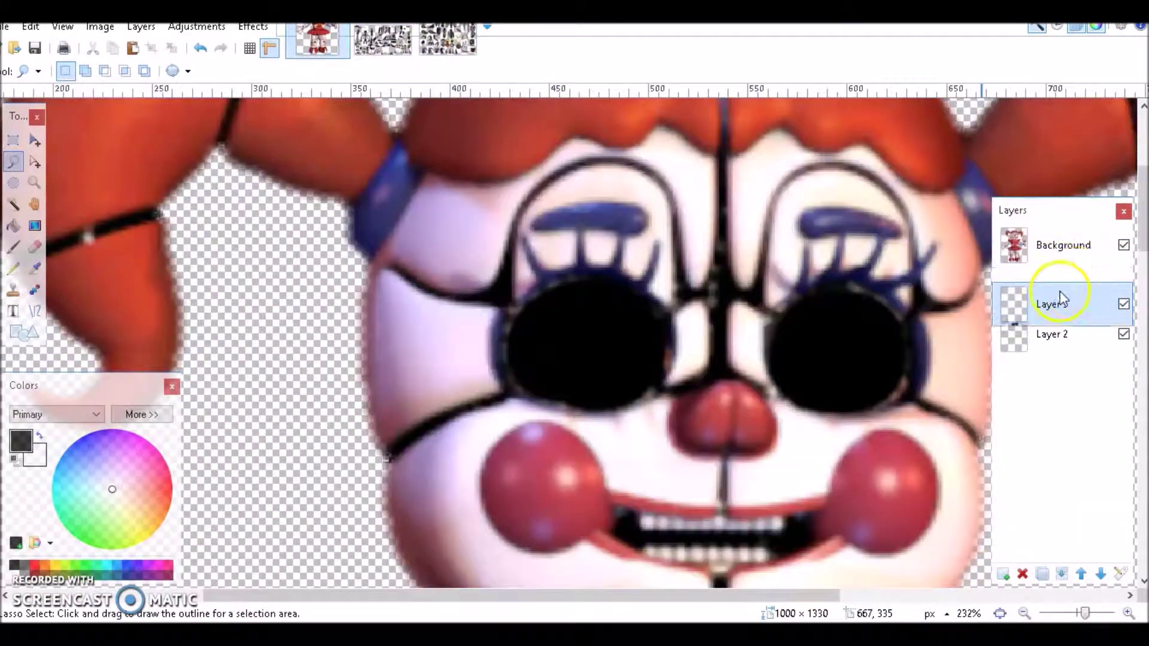
# Paste the red eye onto Layer 3 above the Background layer and place one in each black eye socket
pyautogui.hotkey('ctrl', 'shift', 'v')
pyautogui.hotkey('ctrl', 'b')
pyautogui.hotkey('ctrl', 'Tab')
pyautogui.hotkey('ctrl', 'shift', 'Tab')
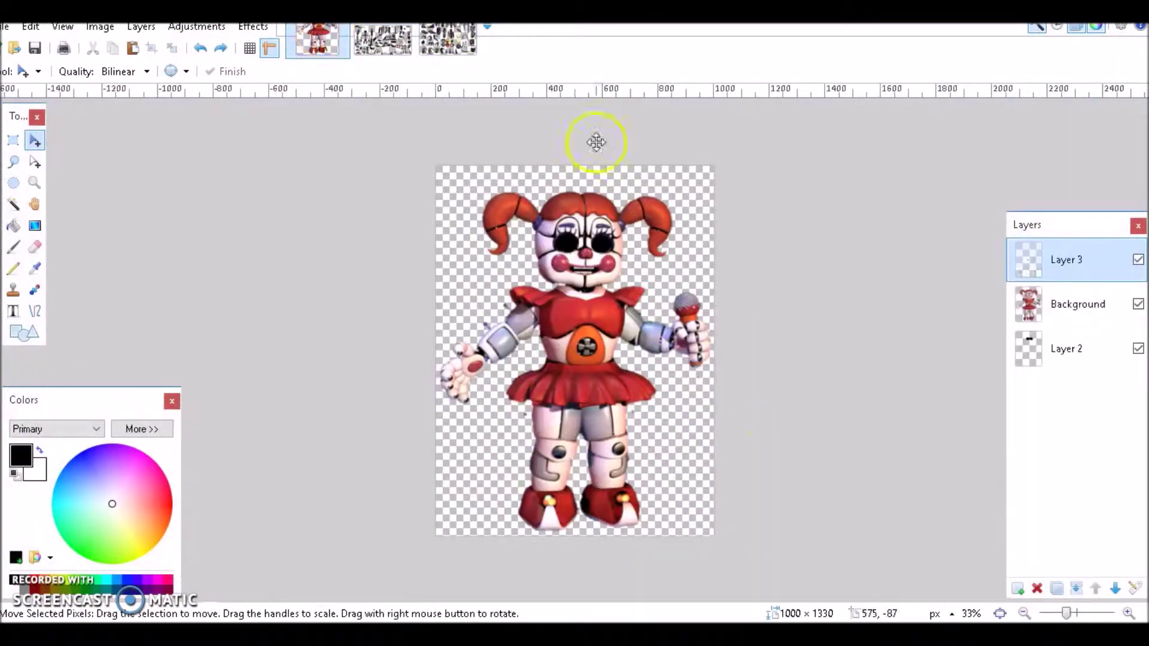
pyautogui.scroll(5, 744, 245)
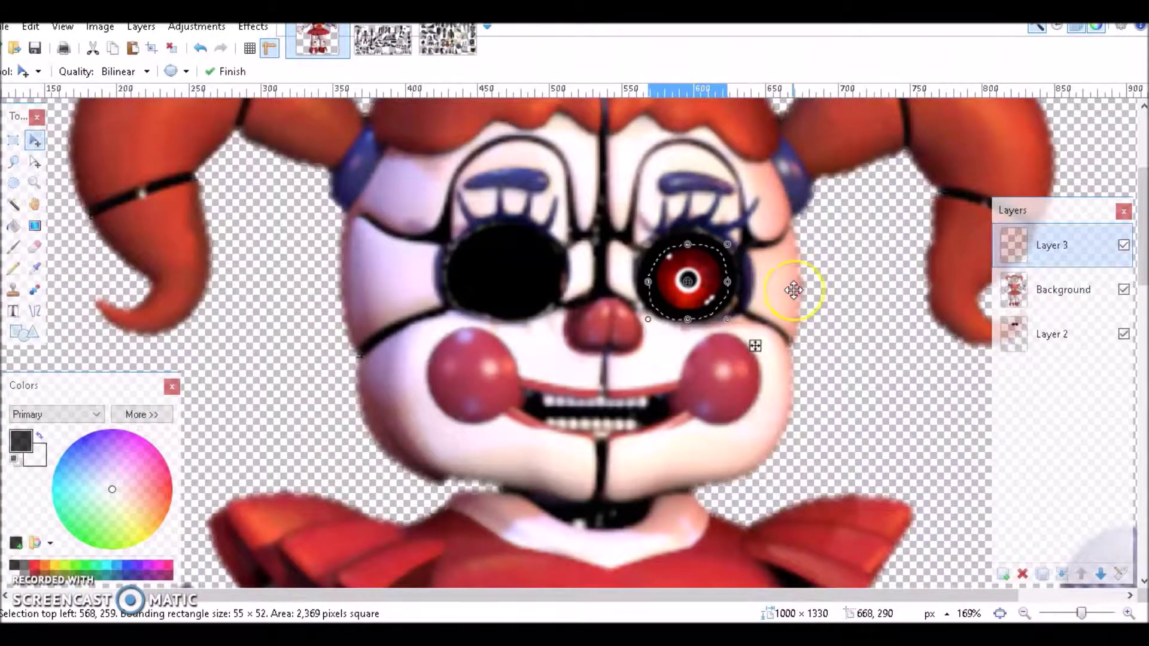
pyautogui.moveTo(812, 335); pyautogui.dragTo(634, 325)
# Select both red eyes, shift their hue to 114 to turn them green, reduce the lightness slightly, and deselect
pyautogui.press('s')
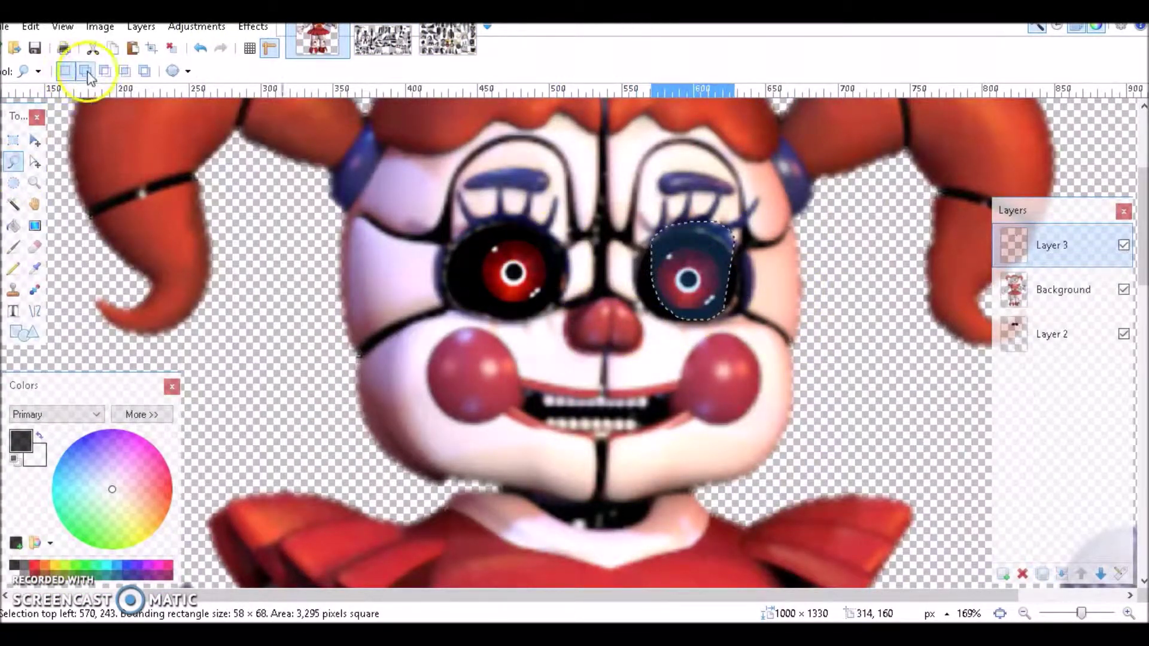
pyautogui.click(223, 48)
pyautogui.hotkey('ctrl', 'shift', 'u')
pyautogui.moveTo(479, 223); pyautogui.dragTo(238, 295)
pyautogui.moveTo(331, 340); pyautogui.dragTo(343, 342)
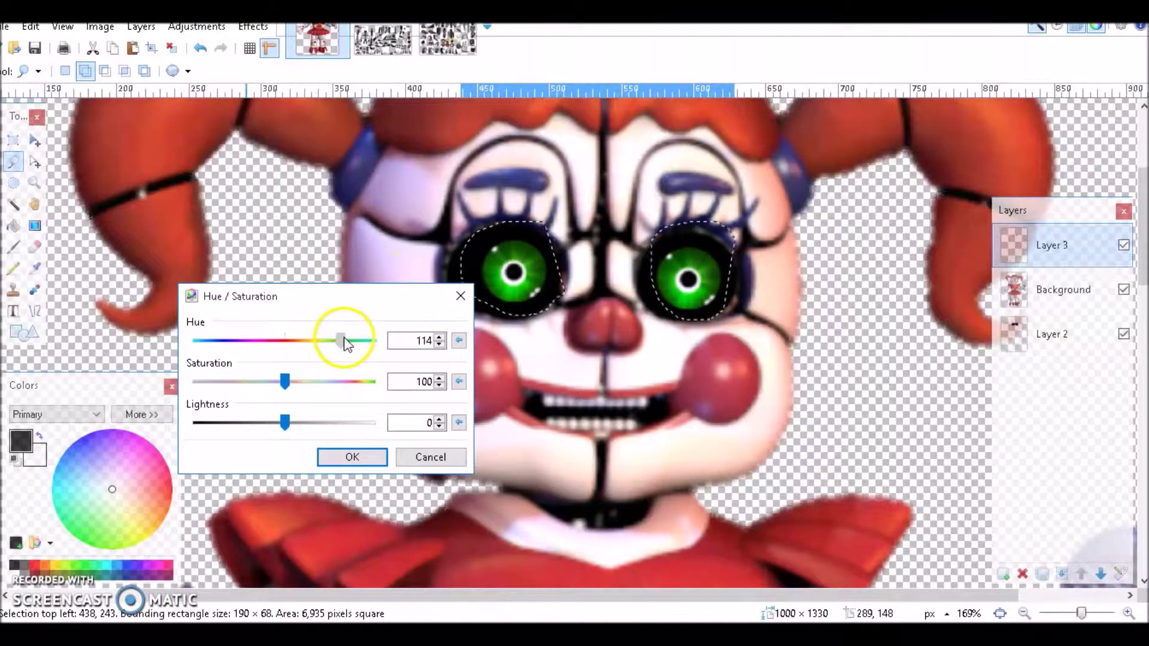
pyautogui.moveTo(285, 423); pyautogui.dragTo(277, 423)
pyautogui.press('Return')
pyautogui.hotkey('ctrl', 'd')
# Erase the teeth and mouth interior on the Background layer with a 20-wide eraser
pyautogui.scroll(4, 662, 226)
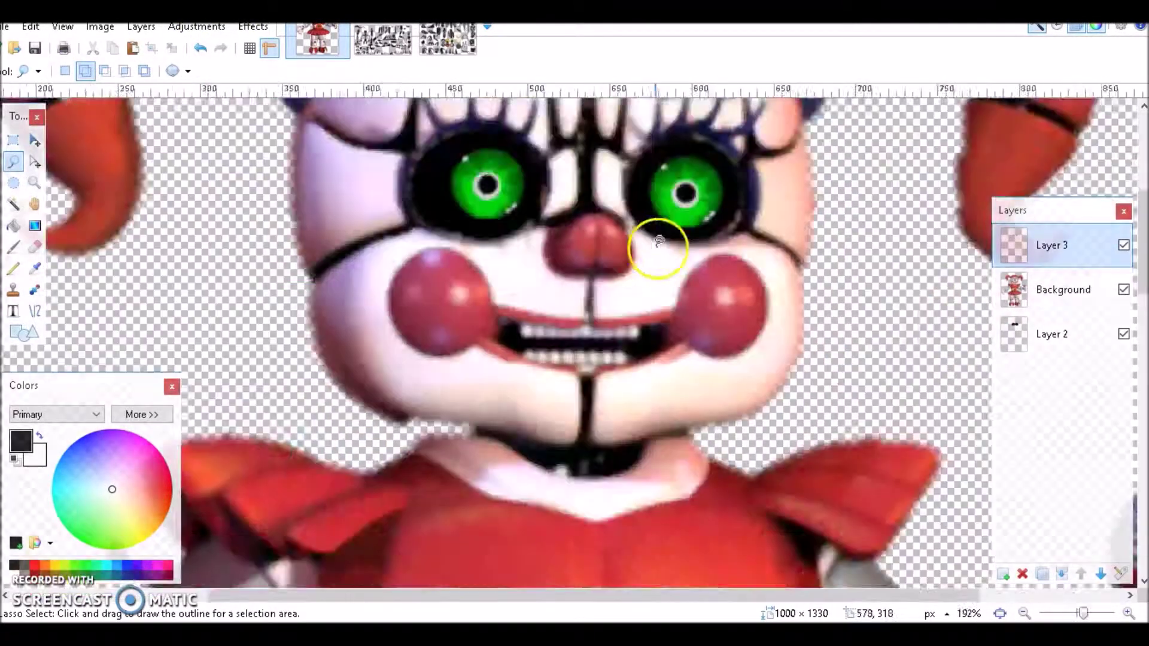
pyautogui.click(21, 246)
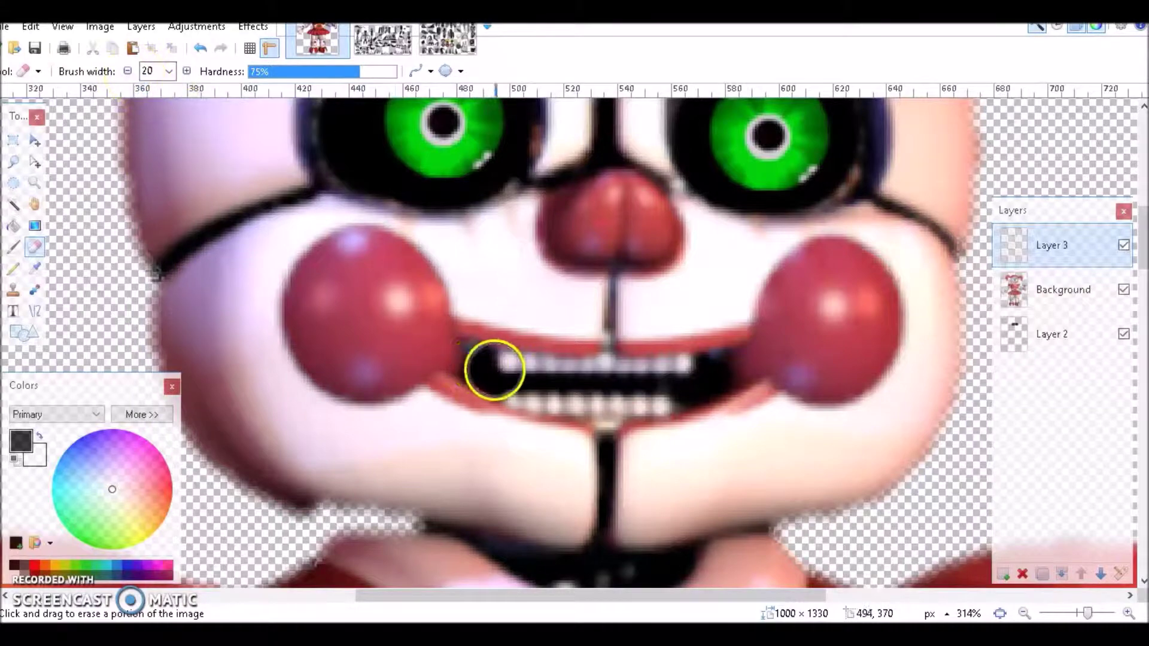
pyautogui.hotkey('alt', 'pagedown')
pyautogui.click(35, 245)
pyautogui.moveTo(473, 368)
pyautogui.mouseDown()
pyautogui.moveTo(580, 379)
pyautogui.moveTo(696, 381)
pyautogui.mouseUp()
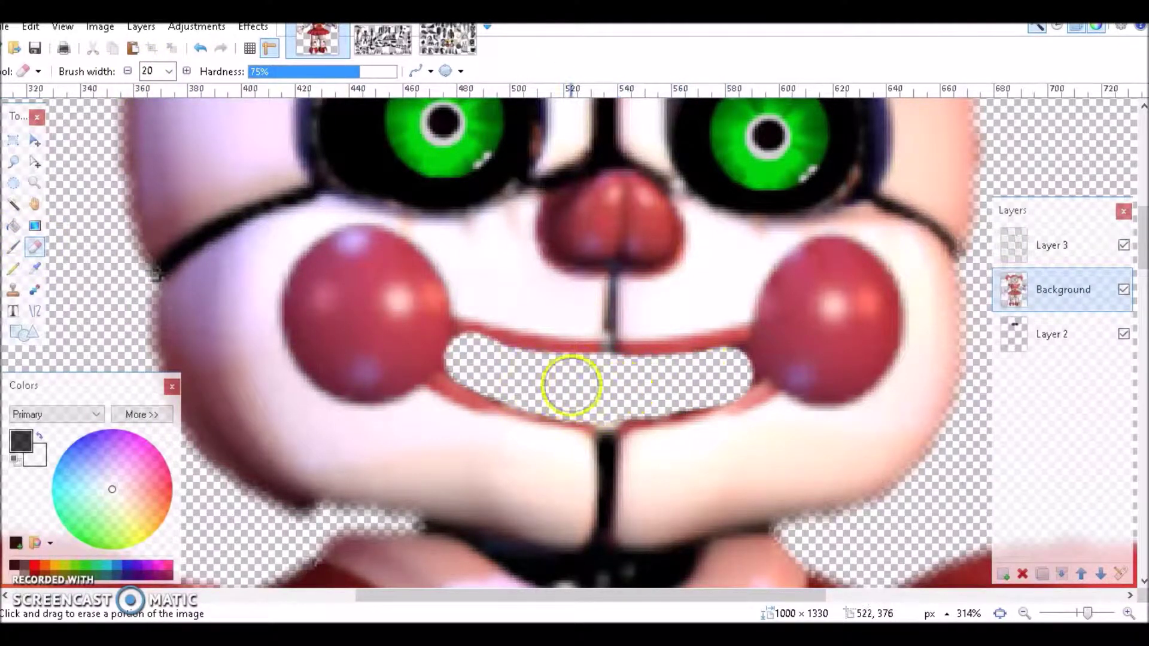
# Copy the sharp-toothed jaw from the endoskeleton parts sheet and return to the character image
pyautogui.scroll(-3, 735, 376)
pyautogui.hotkey('ctrl', 'Tab')
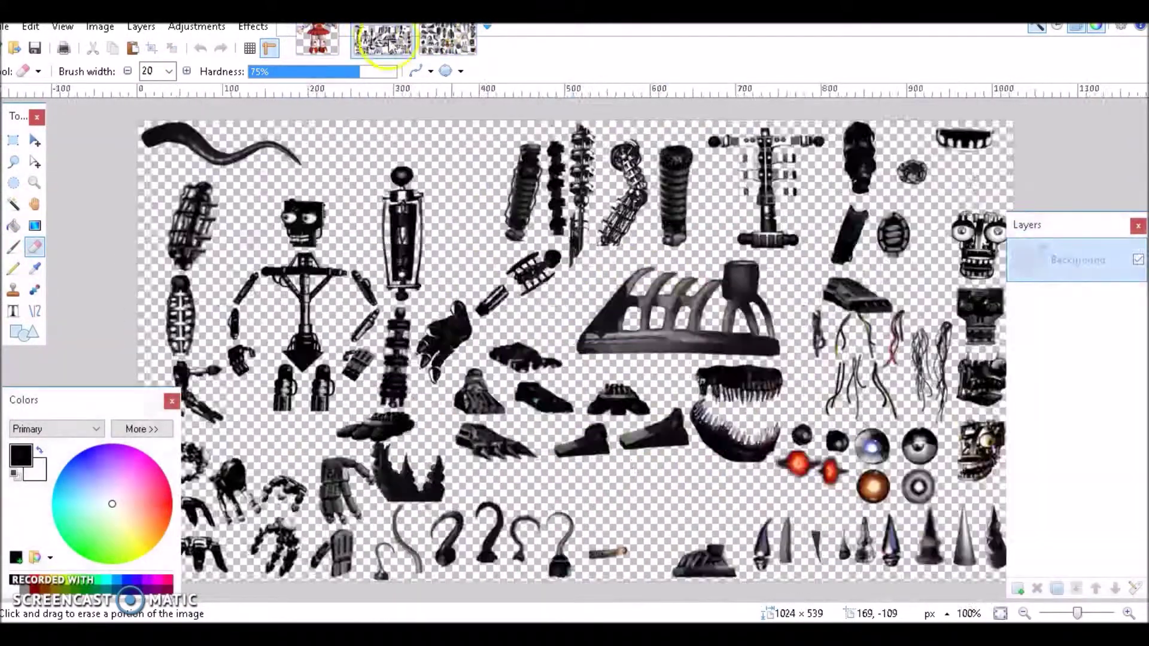
pyautogui.scroll(5, 254, 266)
pyautogui.press('s')
pyautogui.moveTo(454, 305); pyautogui.dragTo(731, 462)
pyautogui.hotkey('ctrl', 'c')
pyautogui.hotkey('ctrl', 'Tab')
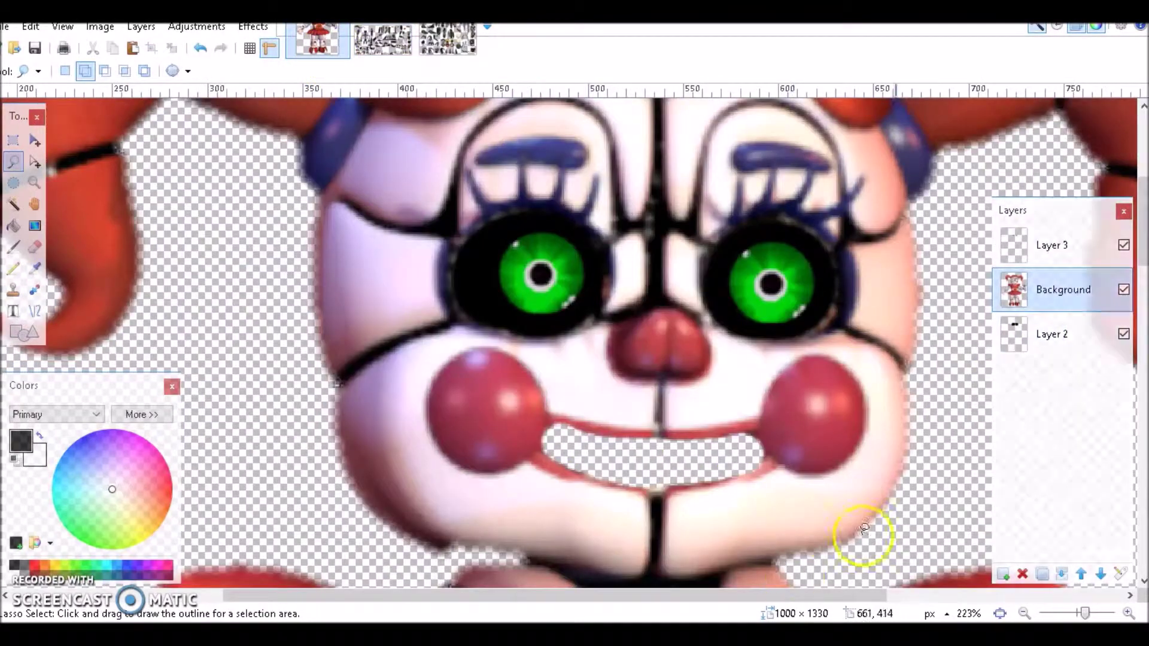
# Paste the sharp teeth twice onto new layers beneath the Background layer and fit them into the mouth opening
pyautogui.hotkey('ctrl', 'shift', 'v')
pyautogui.moveTo(557, 372); pyautogui.dragTo(644, 435)
pyautogui.hotkey('ctrl', 'shift', 'v')
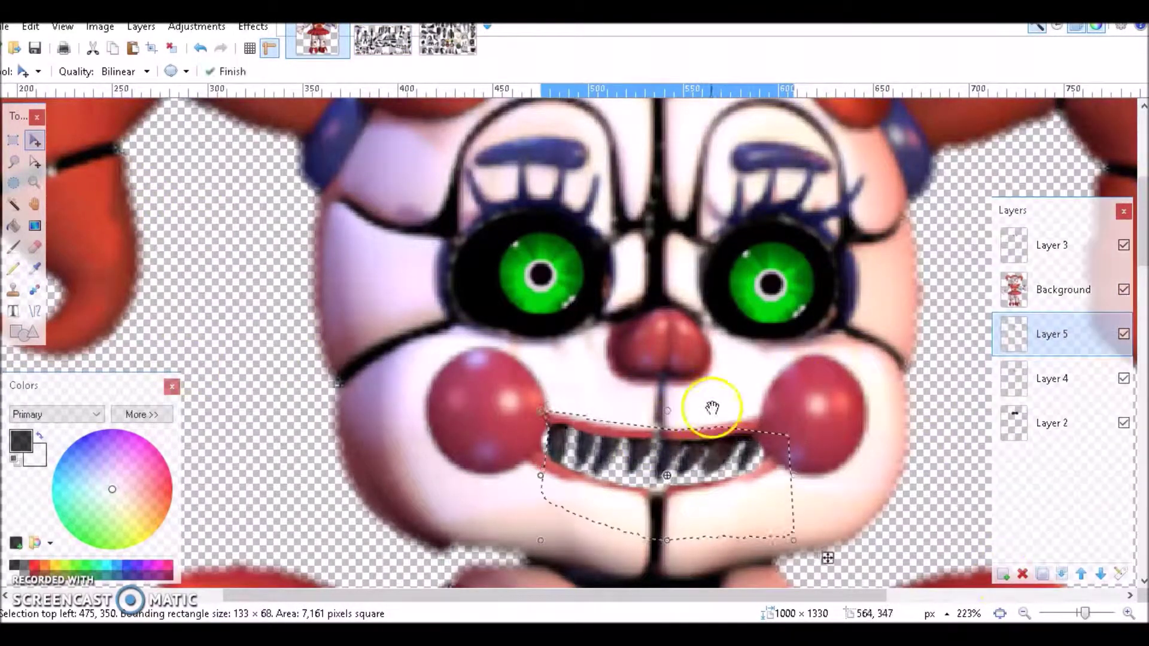
pyautogui.moveTo(293, 358); pyautogui.dragTo(267, 335)
pyautogui.moveTo(290, 210); pyautogui.dragTo(723, 475)
pyautogui.hotkey('ctrl', 'b')
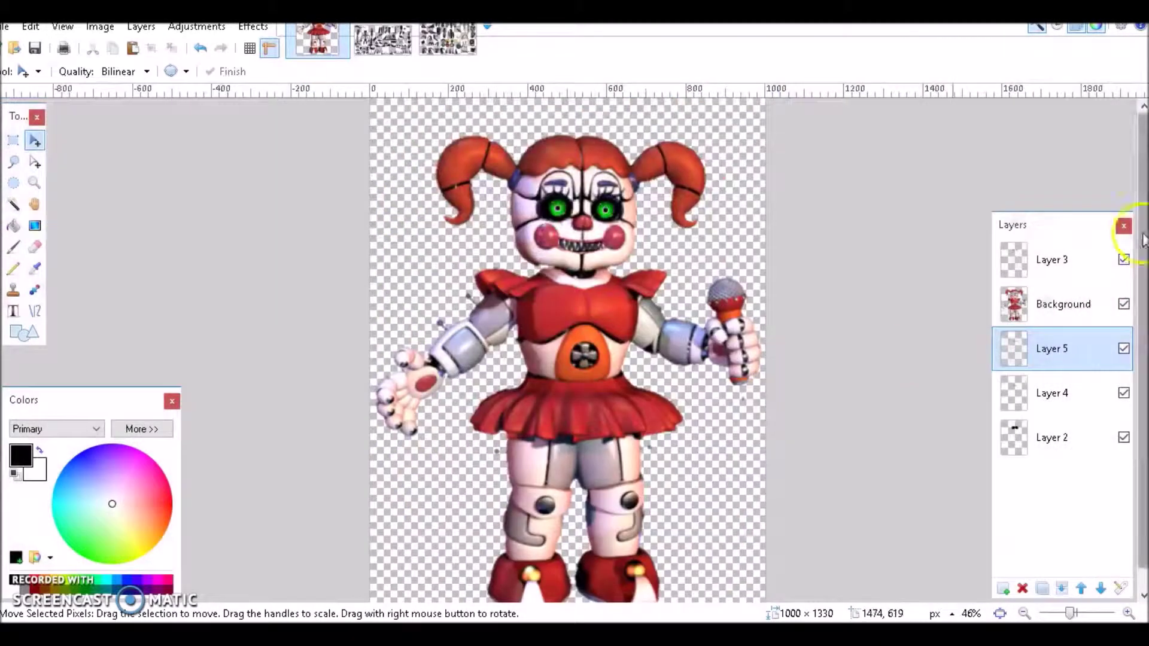
# Flatten the image and cut away the lower part of the left pigtail with a jagged edge
pyautogui.hotkey('ctrl', 'shift', 'f')
pyautogui.scroll(3, 627, 270)
pyautogui.press('s')
pyautogui.moveTo(398, 180); pyautogui.dragTo(300, 326)
pyautogui.click(204, 48)
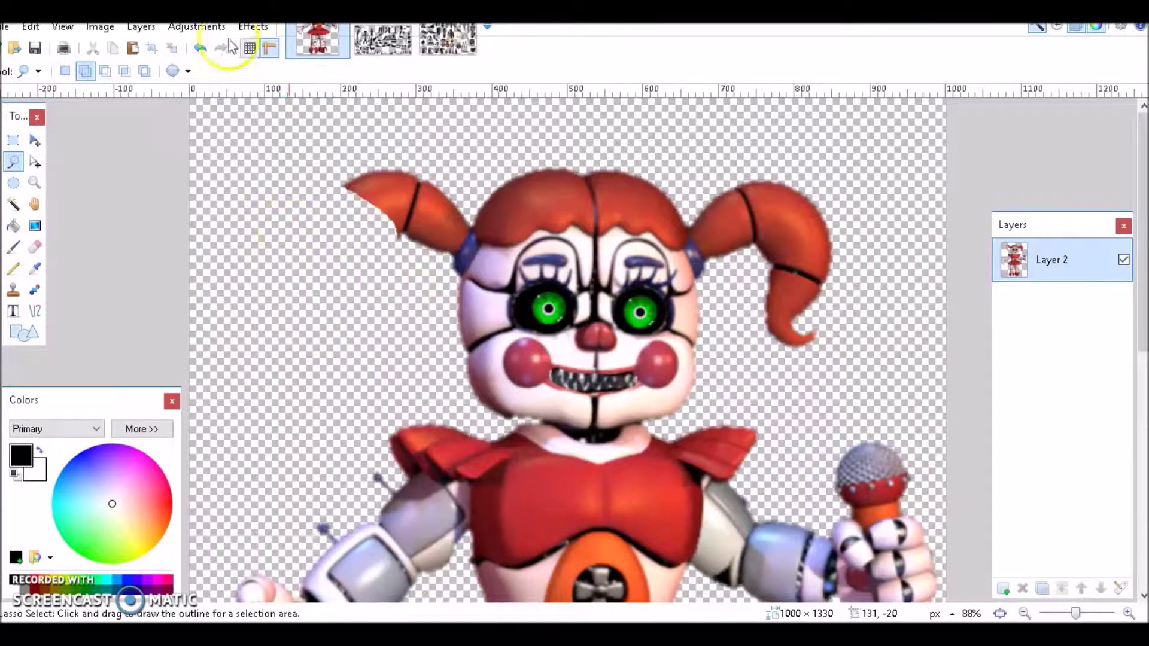
pyautogui.moveTo(321, 198)
pyautogui.mouseDown()
pyautogui.moveTo(355, 229)
pyautogui.moveTo(323, 201)
pyautogui.mouseUp()
pyautogui.press('Delete')
# Paint soft black shading behind the torn pigtail on a separate layer using a 100-wide brush at 0% hardness
pyautogui.scroll(5, 244, 321)
pyautogui.press('b')
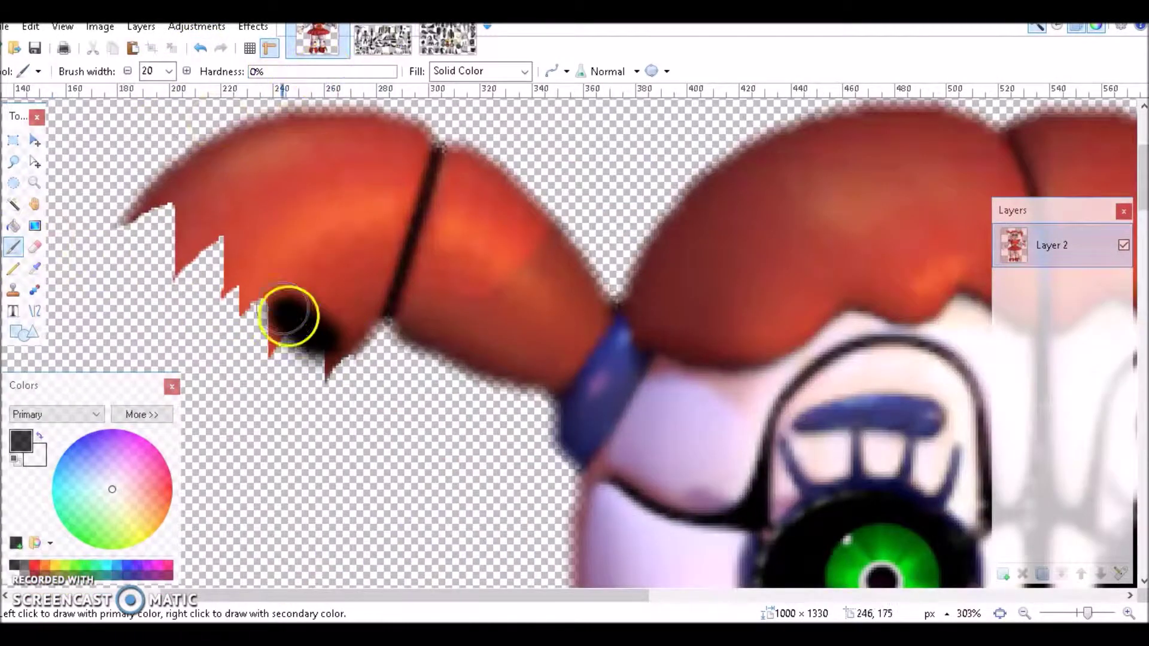
pyautogui.click(169, 72)
pyautogui.click(150, 293)
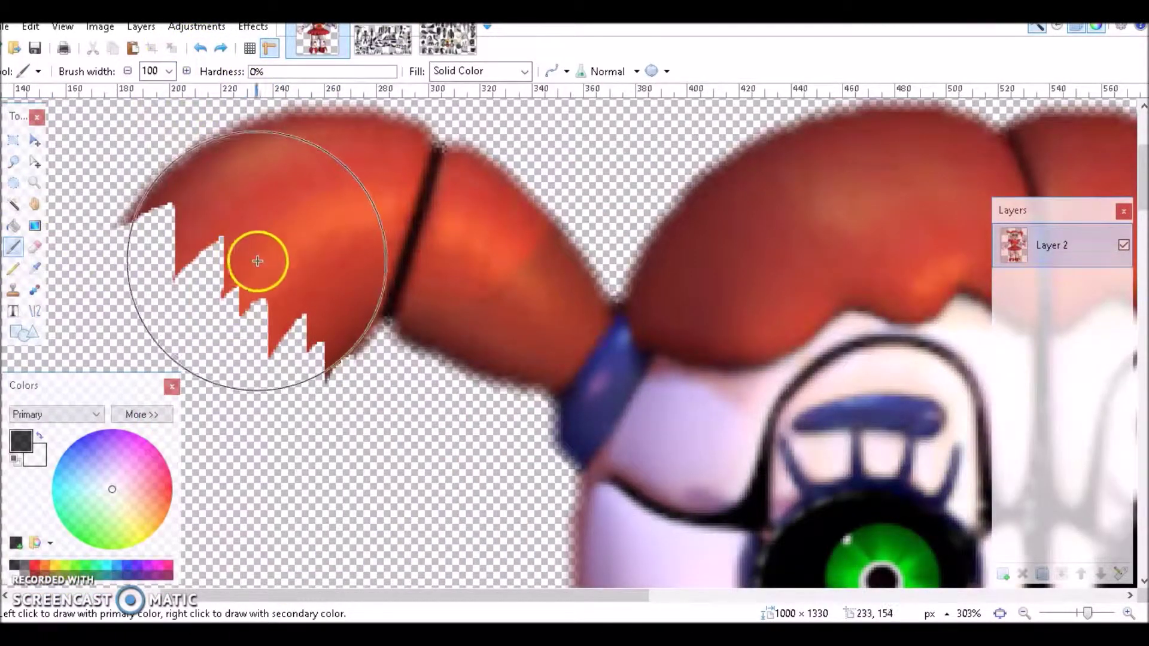
pyautogui.scroll(-2, 270, 251)
pyautogui.moveTo(269, 251); pyautogui.dragTo(264, 267)
pyautogui.scroll(-1, 456, 149)
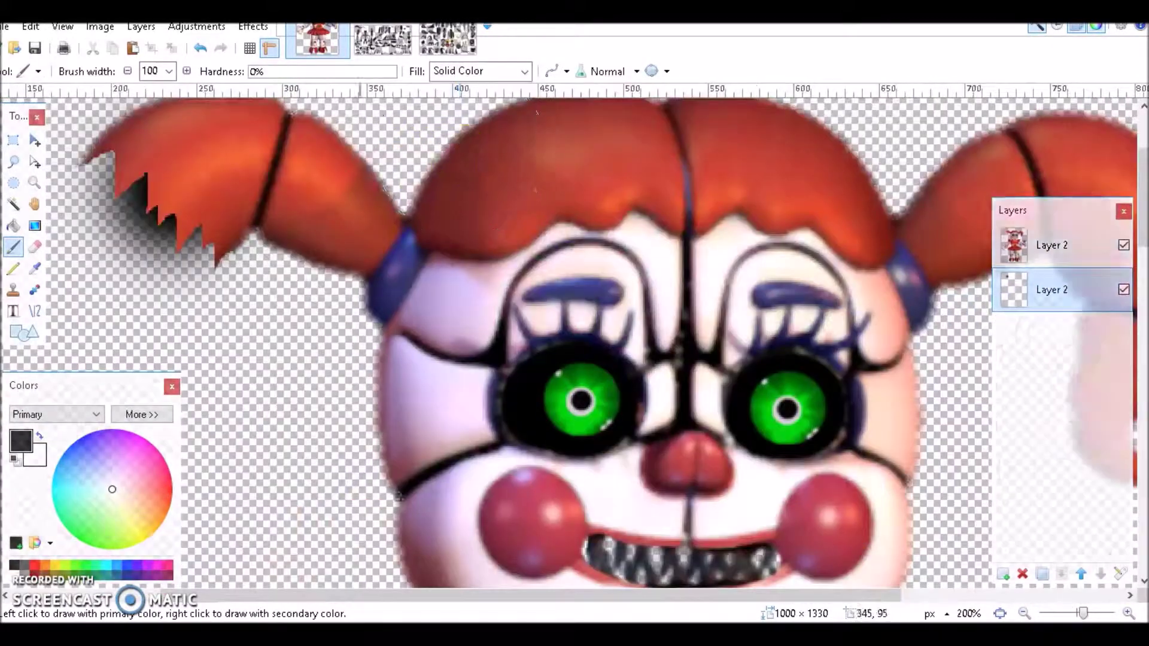
# Copy a bundle of wires from the parts sheet and hang it from the torn pigtail on a new layer
pyautogui.click(383, 39)
pyautogui.press('s')
pyautogui.moveTo(922, 353); pyautogui.dragTo(897, 319)
pyautogui.hotkey('ctrl', 'c')
pyautogui.click(317, 39)
pyautogui.click(1003, 574)
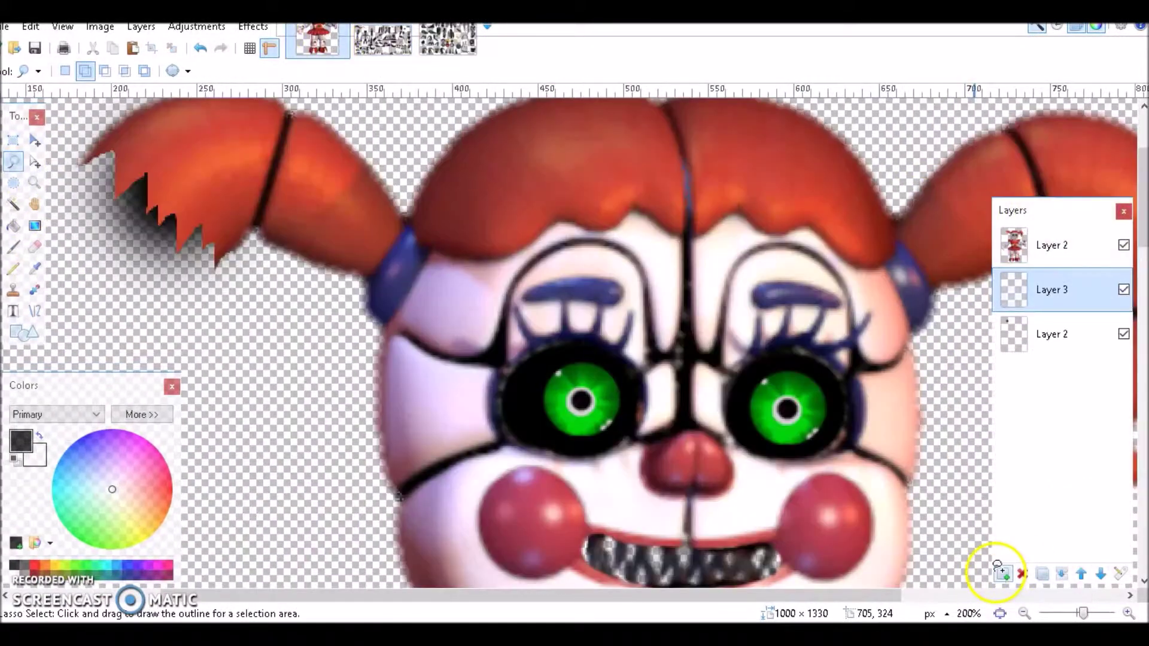
pyautogui.hotkey('ctrl', 'v')
pyautogui.moveTo(479, 359); pyautogui.dragTo(371, 225)
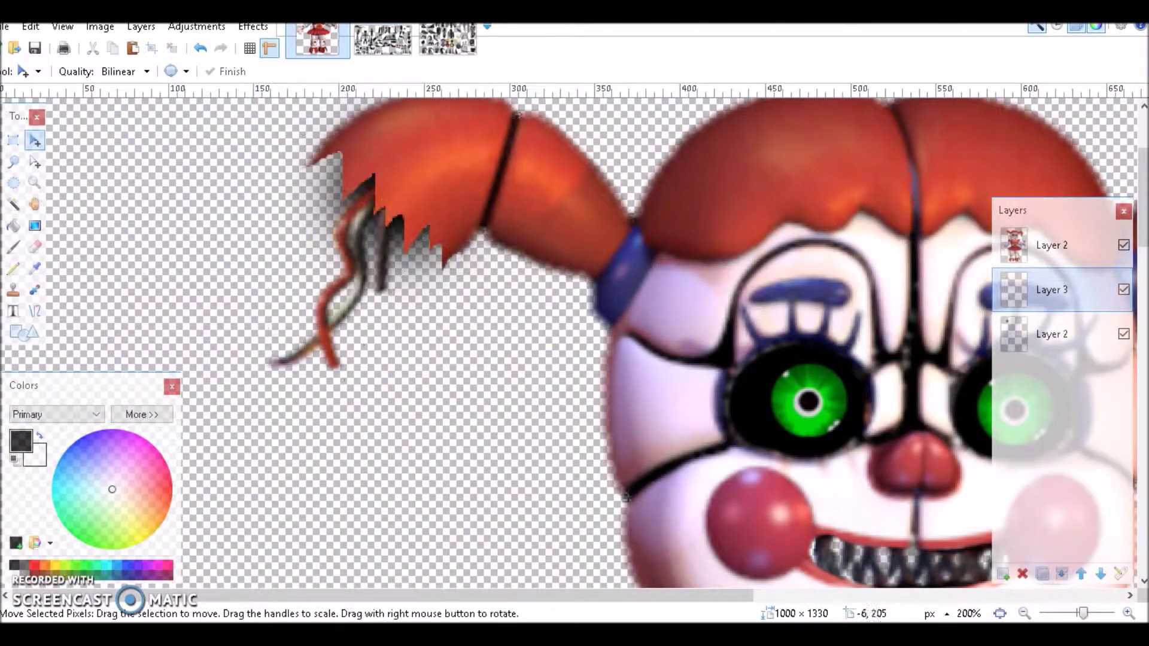
# Remove the open hand from the left forearm on the character layer
pyautogui.press('b')
pyautogui.scroll(-3, 568, 461)
pyautogui.scroll(1, 569, 461)
pyautogui.click(13, 162)
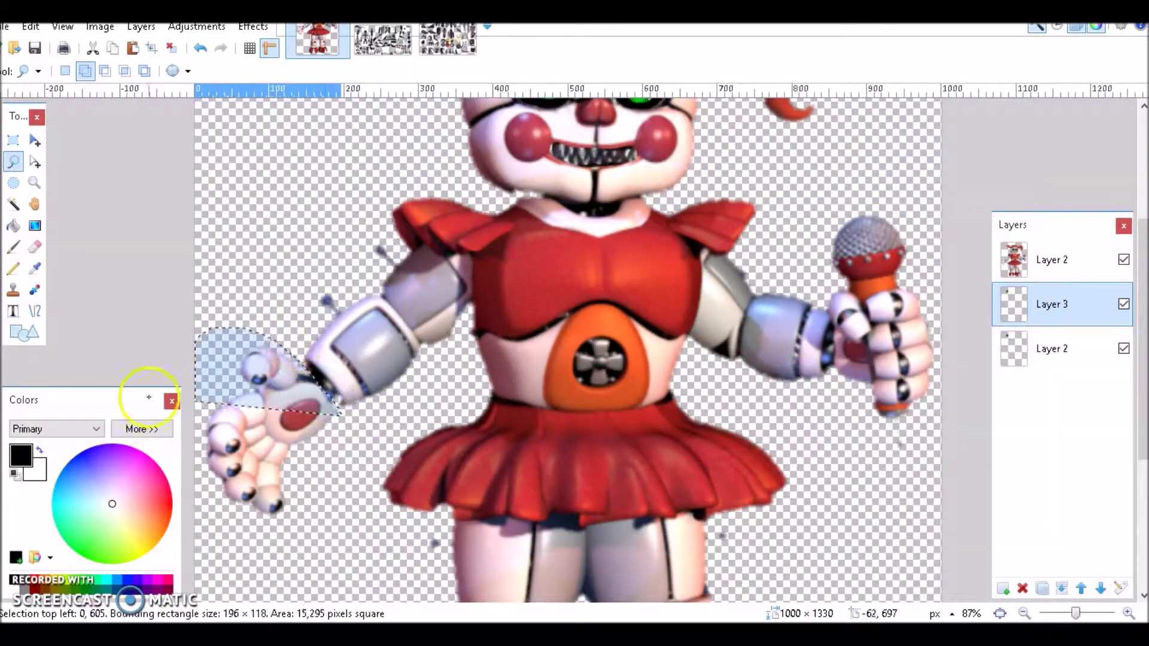
pyautogui.scroll(-3, 240, 328)
pyautogui.click(200, 48)
pyautogui.click(580, 179)
pyautogui.press('e')
pyautogui.scroll(3, 235, 419)
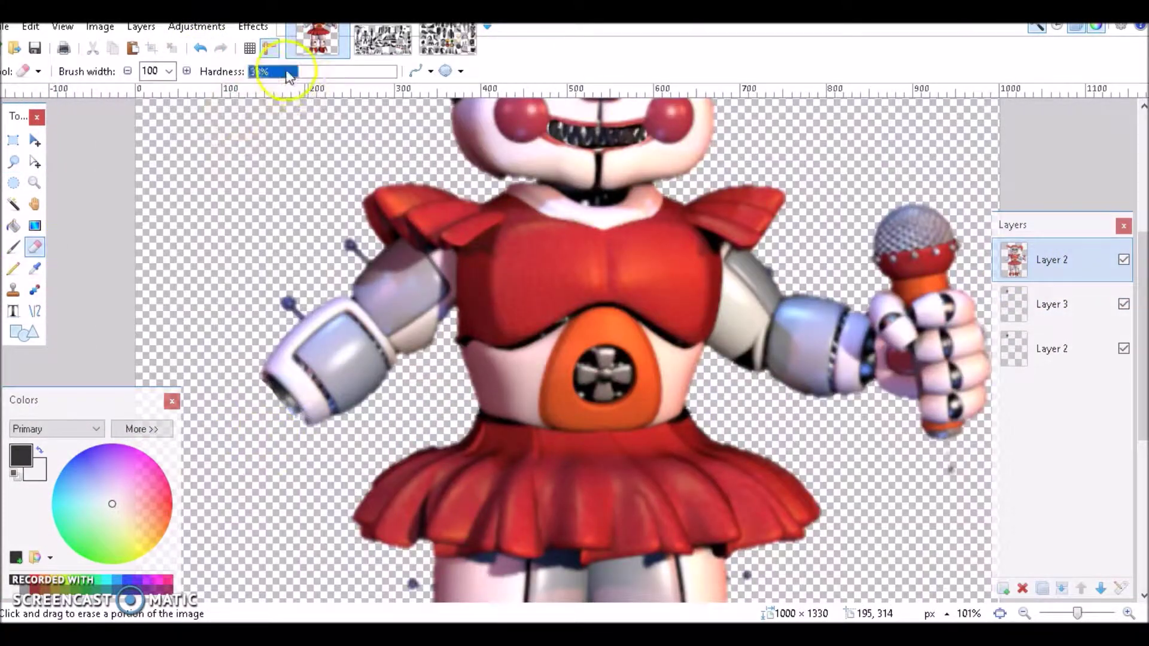
# Outline the mechanical hand on the endoskeleton parts sheet and make Layer 3 active in the character image
pyautogui.click(384, 39)
pyautogui.scroll(-3, 333, 403)
pyautogui.scroll(5, 334, 403)
pyautogui.click(14, 162)
pyautogui.moveTo(197, 521)
pyautogui.mouseDown()
pyautogui.moveTo(187, 514)
pyautogui.moveTo(312, 381)
pyautogui.mouseUp()
pyautogui.click(317, 39)
pyautogui.click(1051, 304)
pyautogui.click(383, 38)
pyautogui.hotkey('ctrl', 'c')
pyautogui.click(317, 39)
pyautogui.hotkey('ctrl', 'v')
pyautogui.click(201, 53)
# Copy the refined mechanical hand selection and attach it to the left wrist on Layer 3
pyautogui.click(383, 39)
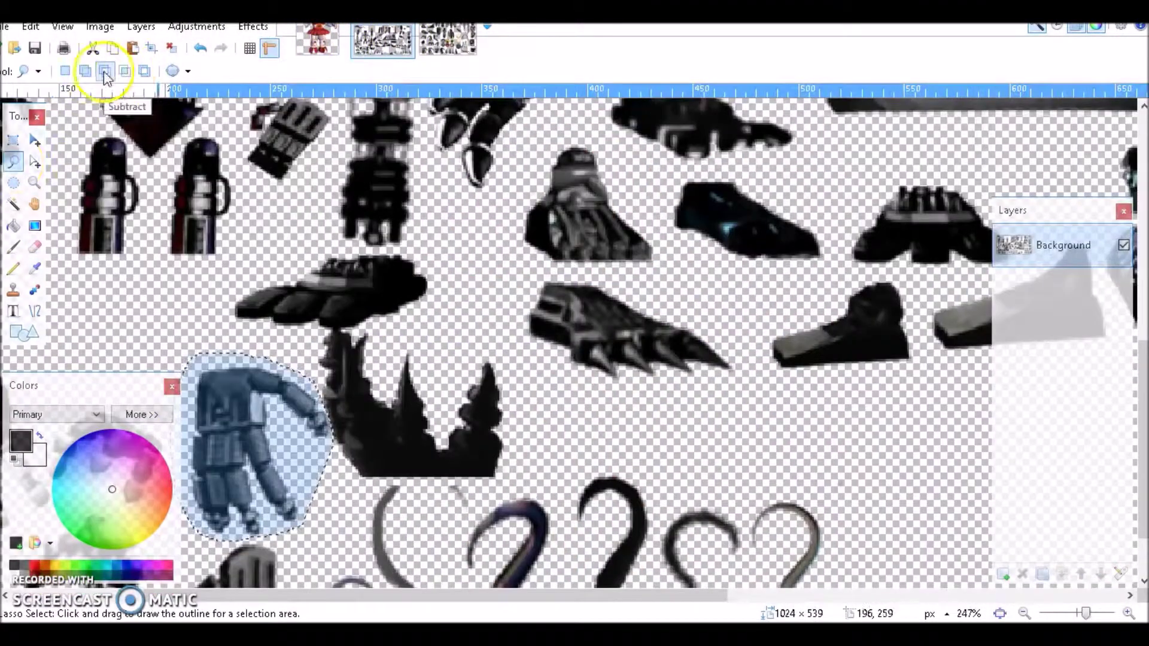
pyautogui.hotkey('ctrl', 'c')
pyautogui.click(317, 39)
pyautogui.hotkey('ctrl', 'v')
pyautogui.moveTo(495, 171); pyautogui.dragTo(447, 326)
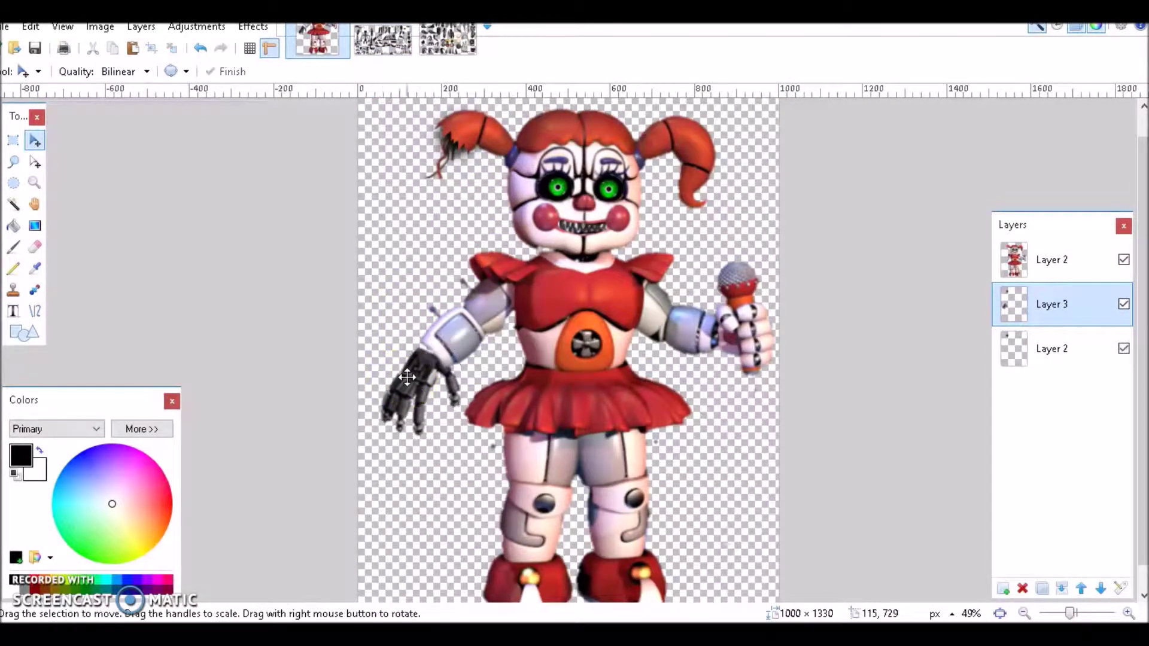
# Brighten the mechanical hand by raising its Luminosity curve around the point (25, 73)
pyautogui.click(199, 28)
pyautogui.click(197, 89)
pyautogui.moveTo(493, 359); pyautogui.dragTo(494, 246)
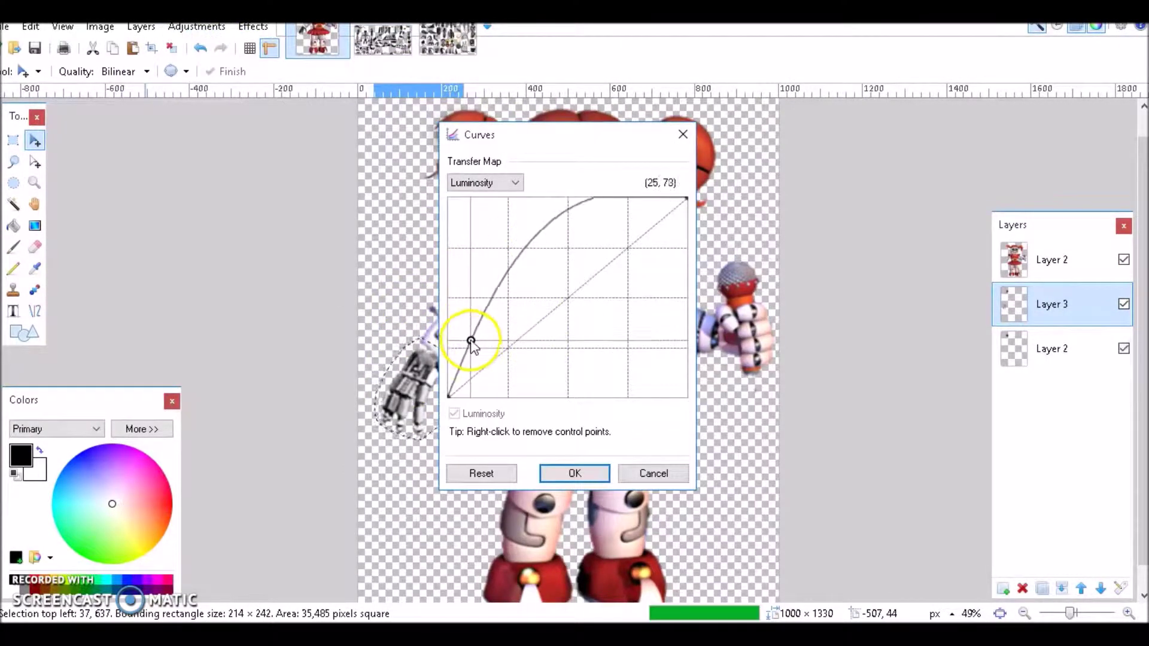
pyautogui.click(575, 473)
pyautogui.hotkey('ctrl', 'Tab')
pyautogui.keyDown('ctrl'); pyautogui.scroll(2, 487, 321); pyautogui.keyUp('ctrl')
pyautogui.hotkey('ctrl', 'shift', 'Tab')
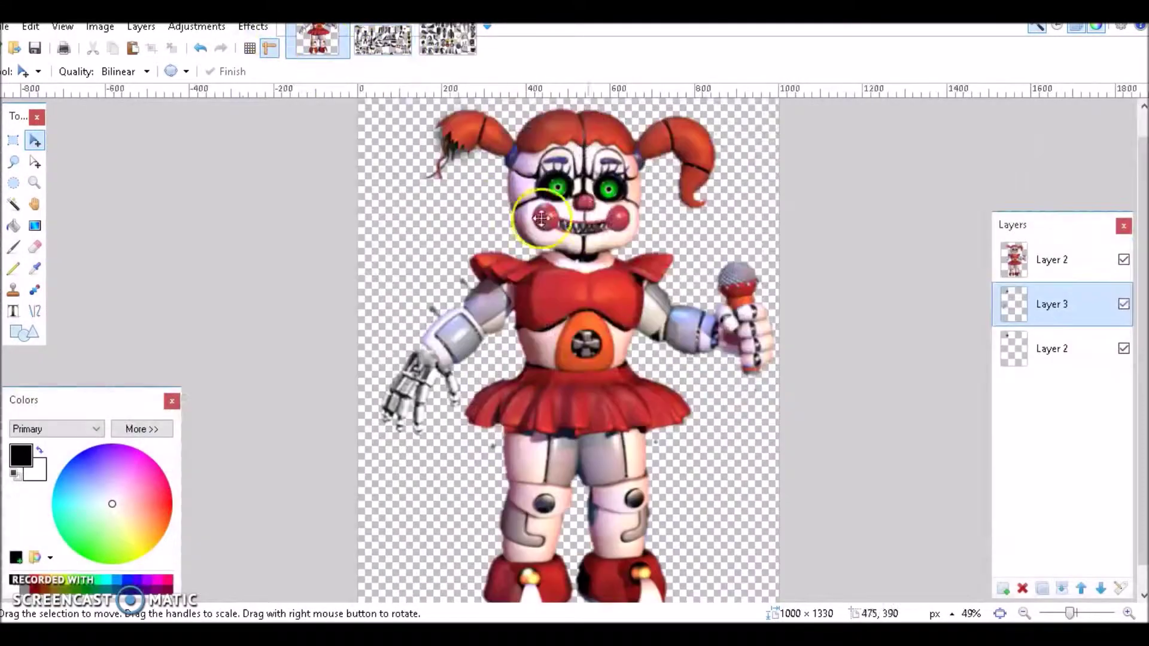
# Erase the outer pink thigh plate of the left leg on the character layer with a 35-wide eraser at 67% hardness
pyautogui.press('s')
pyautogui.keyDown('ctrl'); pyautogui.scroll(4, 590, 449); pyautogui.keyUp('ctrl')
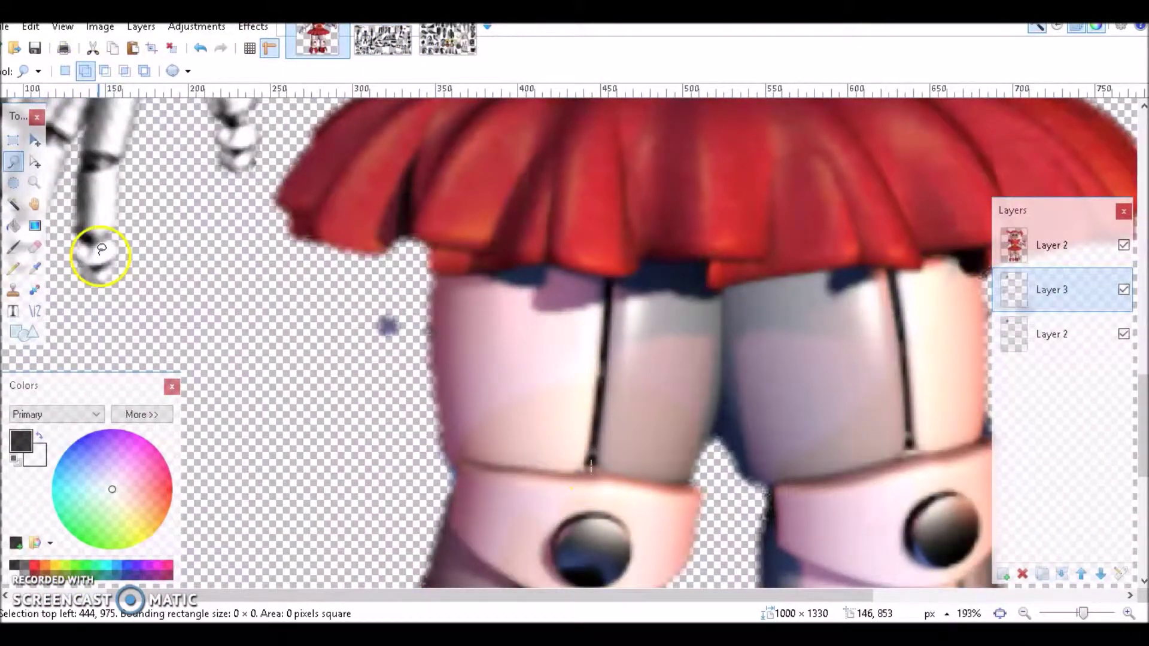
pyautogui.press('e')
pyautogui.click(418, 372)
pyautogui.hotkey('alt', 'pageup')
pyautogui.moveTo(431, 367); pyautogui.dragTo(598, 389)
pyautogui.click(169, 71)
pyautogui.click(150, 281)
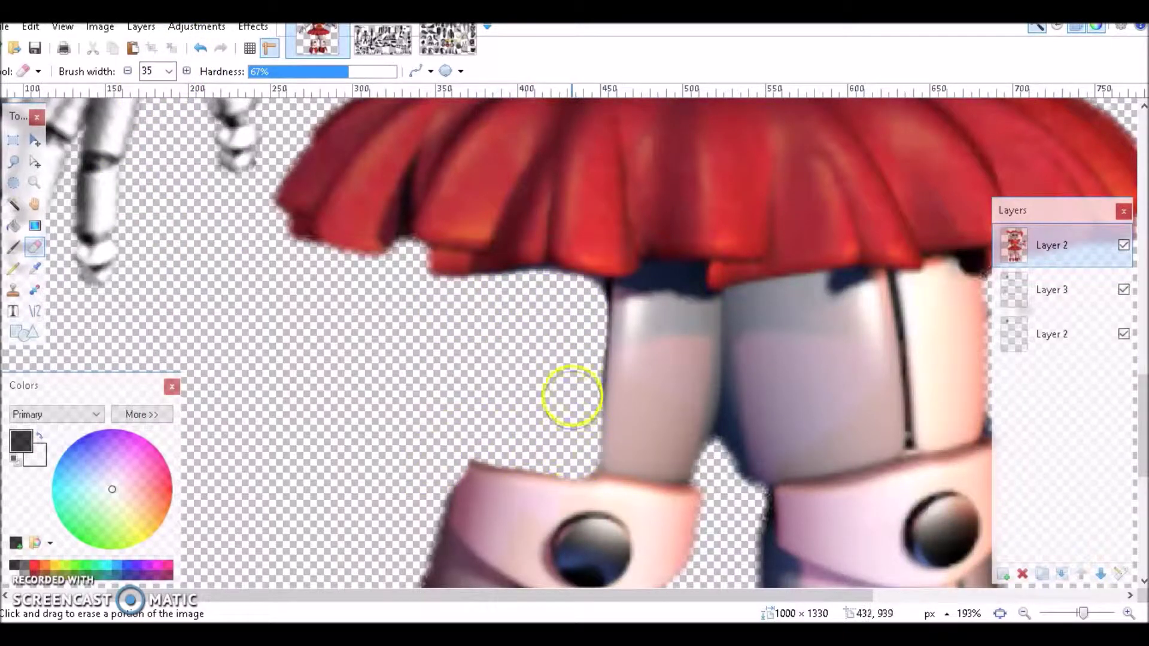
# Select the ribbed cylindrical limb part on the other parts sheet and add a new layer to the character image
pyautogui.hotkey('ctrl', 'Tab')
pyautogui.scroll(-4, 488, 333)
pyautogui.click(448, 39)
pyautogui.press('s')
pyautogui.scroll(2, 421, 421)
pyautogui.click(420, 421)
pyautogui.hotkey('ctrl', 'Tab')
pyautogui.click(1005, 587)
# Copy the ribbed limb part onto Layer 4, rotate and fit it into the erased thigh, and deselect
pyautogui.hotkey('ctrl', 'Tab')
pyautogui.hotkey('ctrl', 'Tab')
pyautogui.press('s')
pyautogui.scroll(-3, 449, 400)
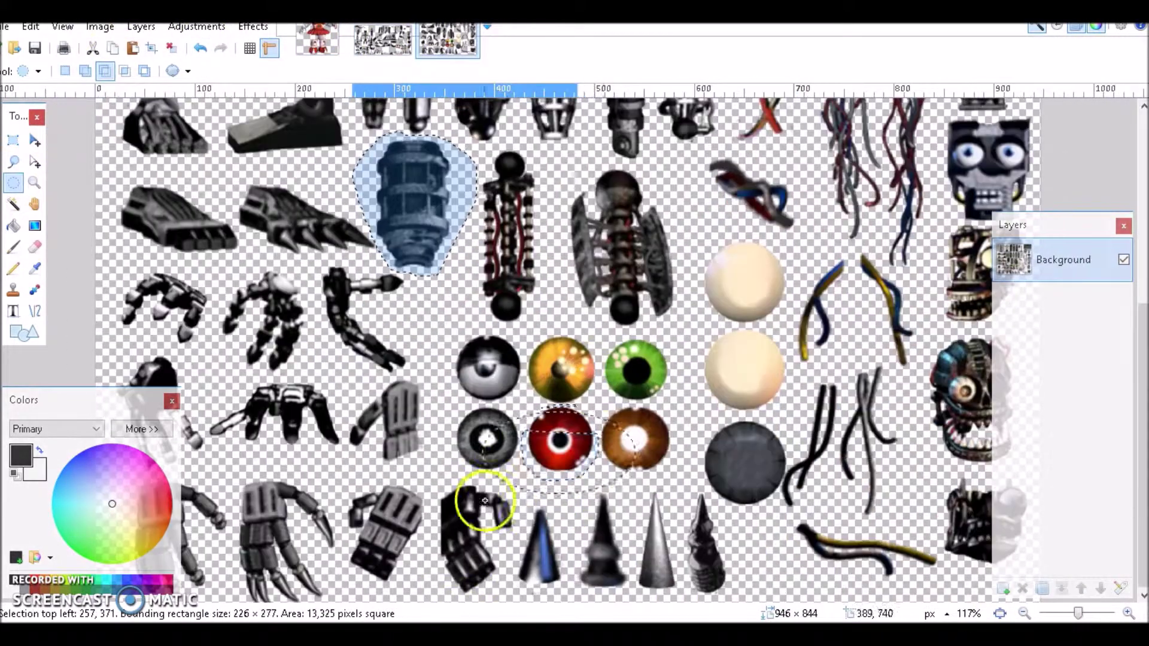
pyautogui.hotkey('ctrl', 'c')
pyautogui.hotkey('ctrl', 'Tab')
pyautogui.hotkey('ctrl', 'v')
pyautogui.moveTo(449, 159); pyautogui.dragTo(514, 401)
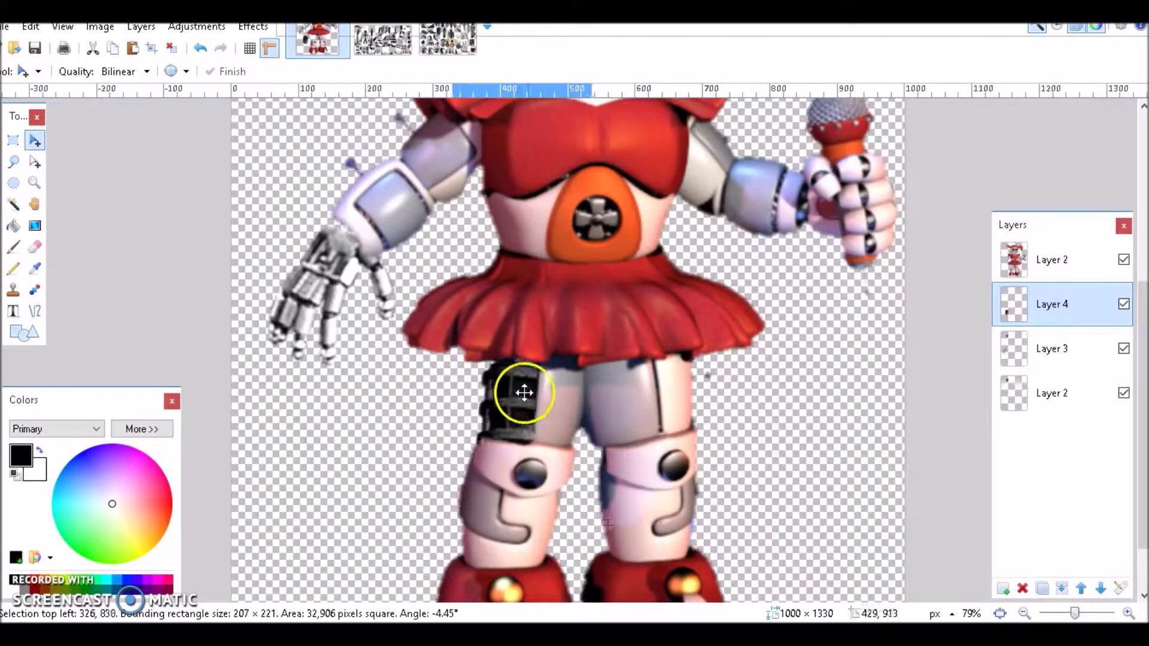
pyautogui.hotkey('ctrl', 'd')
# Set the paintbrush to width 125 and 0% hardness, and make Layer 4 active
pyautogui.click(1052, 259)
pyautogui.click(14, 246)
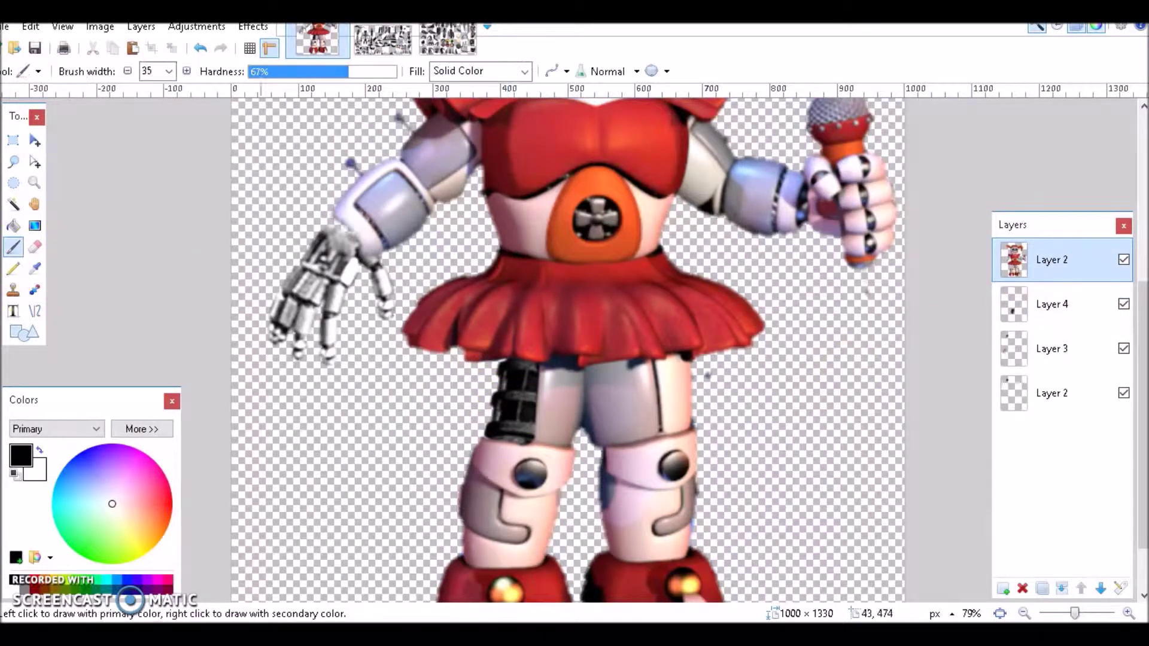
pyautogui.click(146, 74)
pyautogui.click(157, 407)
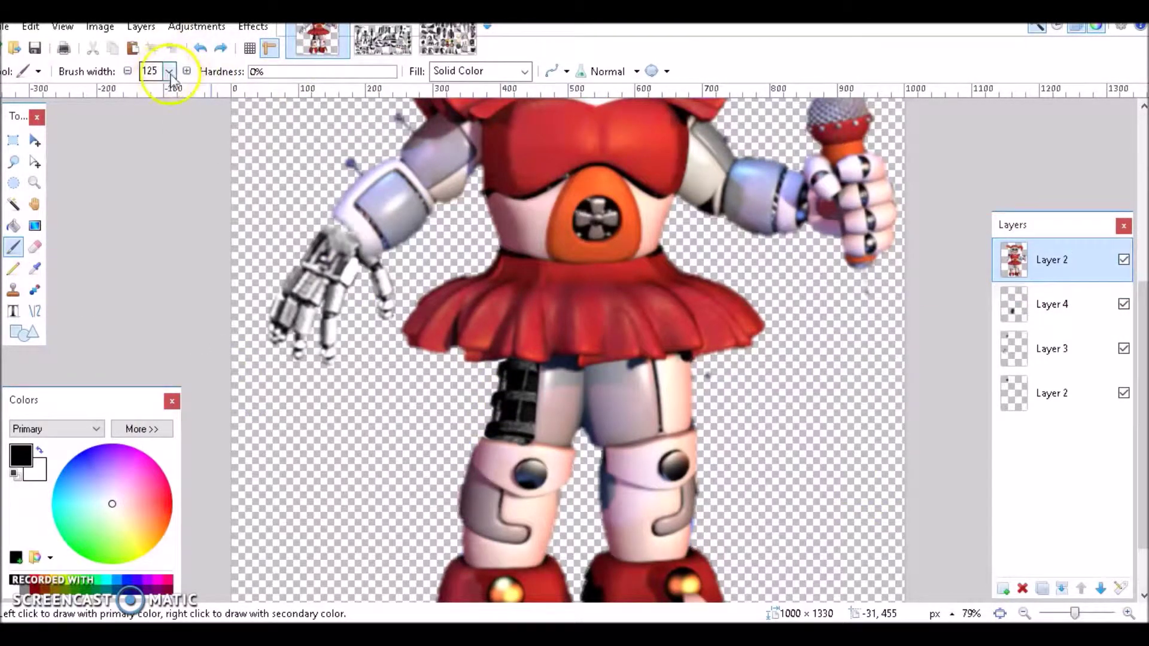
pyautogui.hotkey('alt', 'pagedown')
pyautogui.scroll(-6, 903, 503)
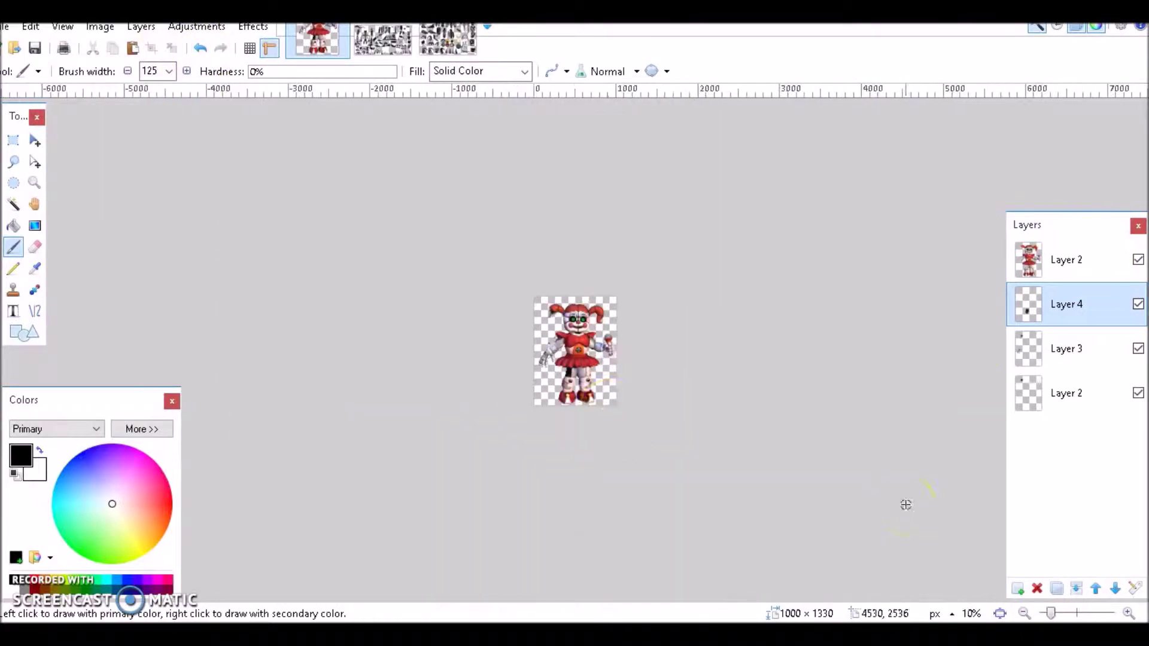
pyautogui.scroll(8, 487, 326)
pyautogui.scroll(-5, 85, 346)
pyautogui.scroll(2, 671, 479)
pyautogui.press('s')
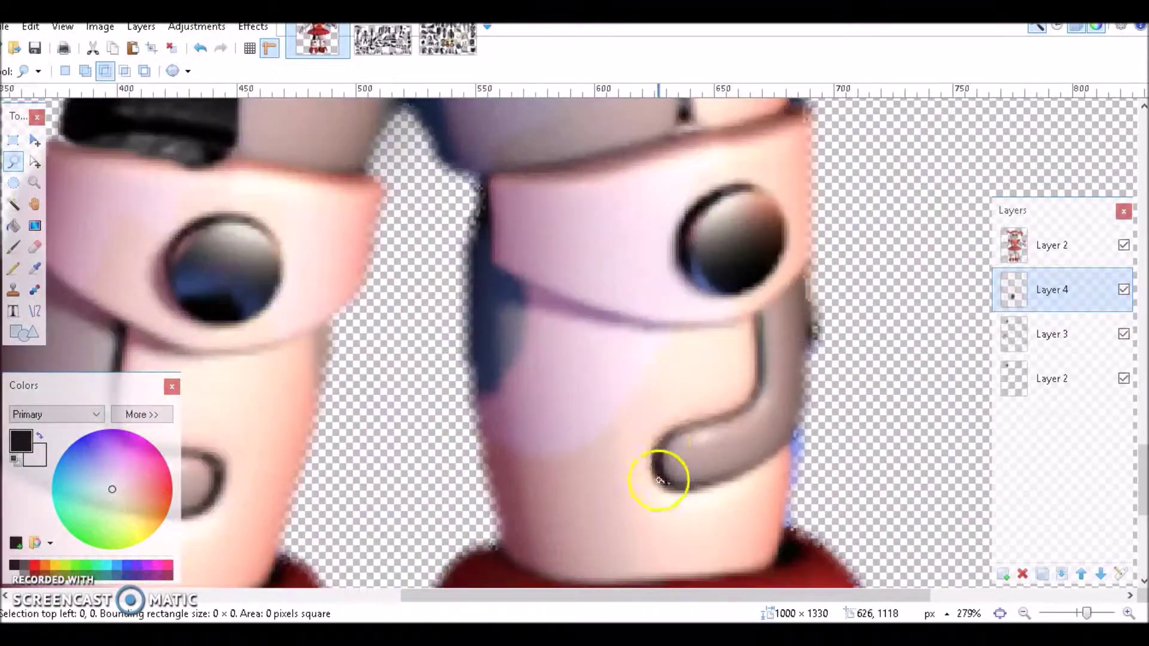
# Switch to the web browser and search for images of "nightmare freddy"
pyautogui.click(403, 48)
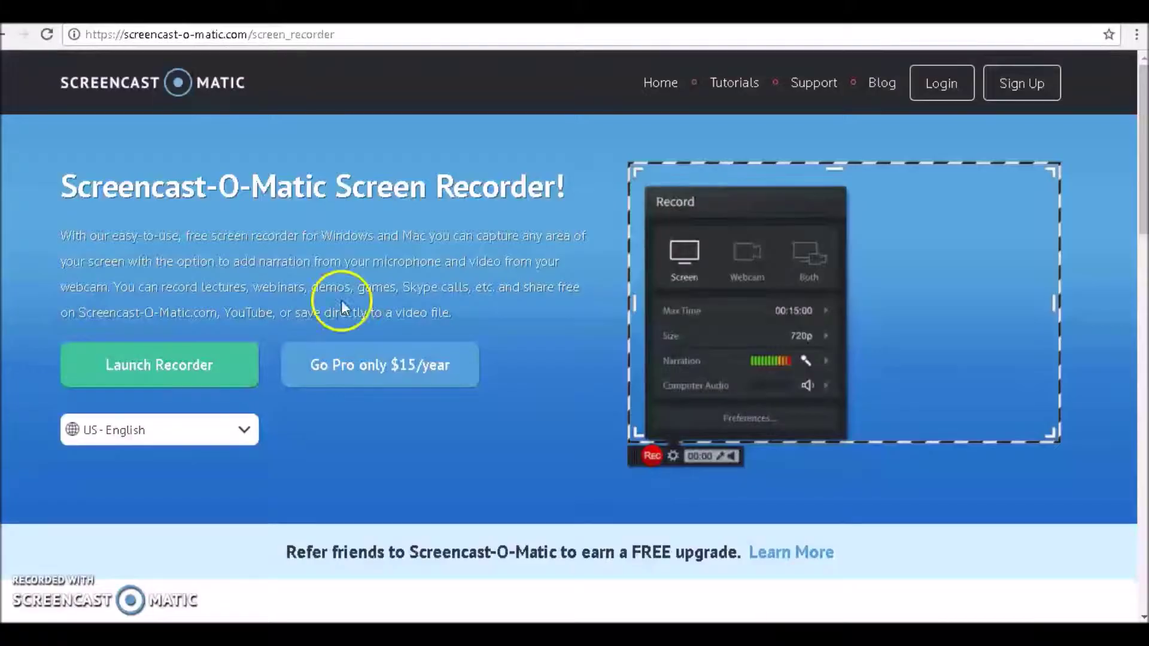
pyautogui.click(229, 43)
pyautogui.write('nightmare freddy')
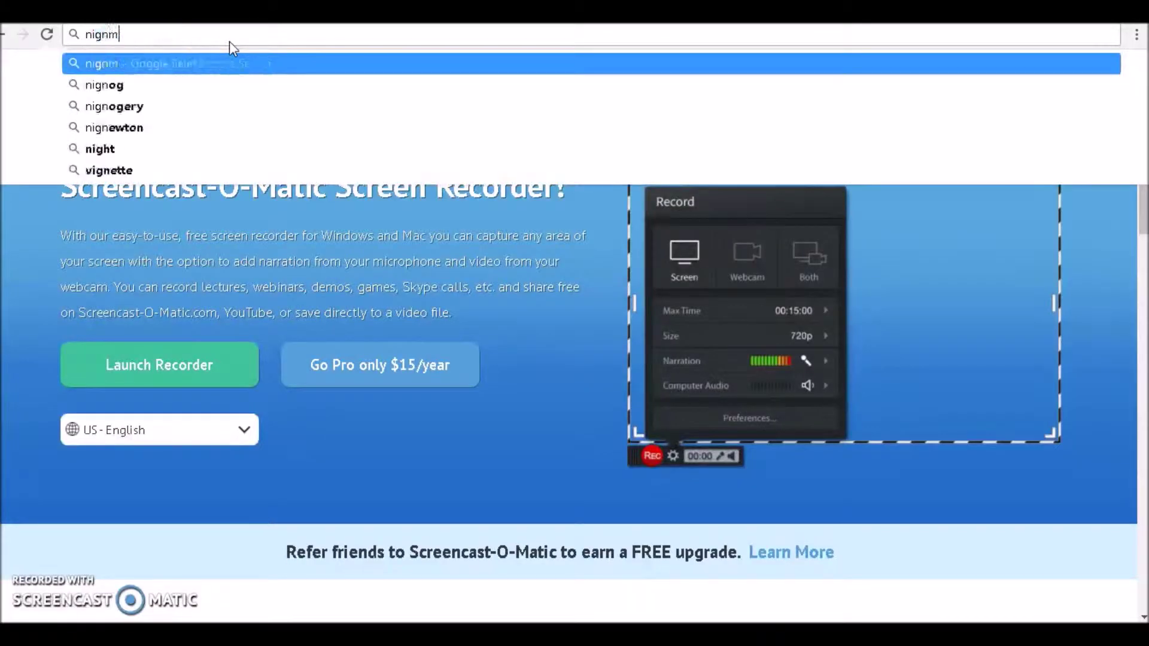
pyautogui.press('Return')
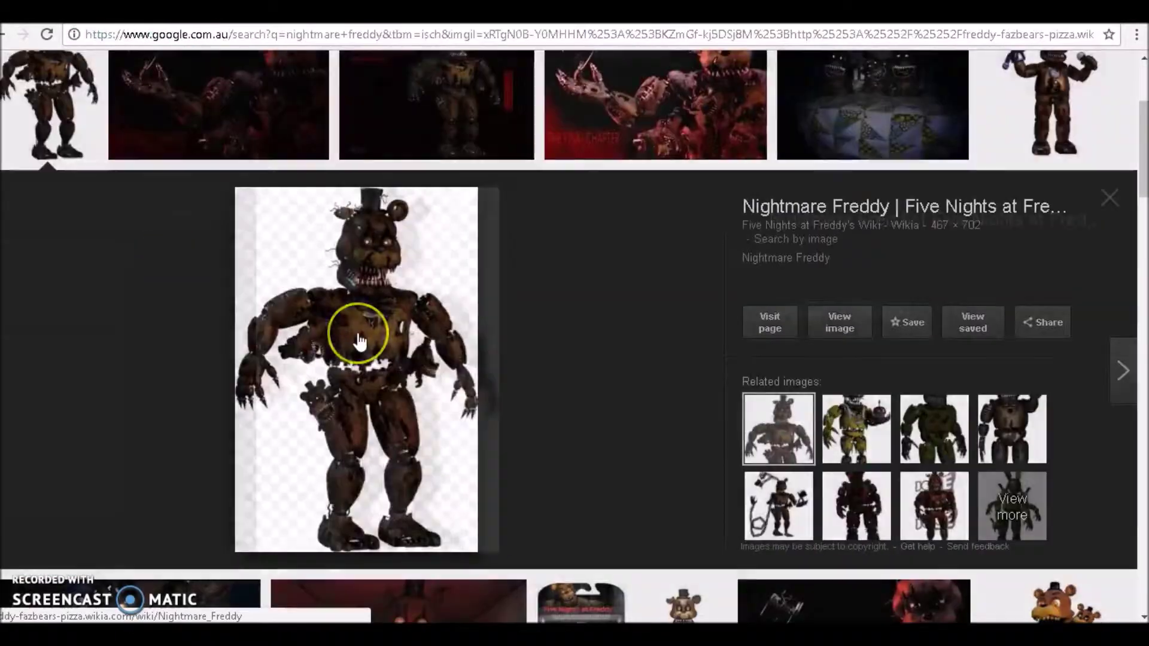
# Save the full-body Nightmare Freddy picture from the image results and open it in paint.net
pyautogui.rightClick(358, 359)
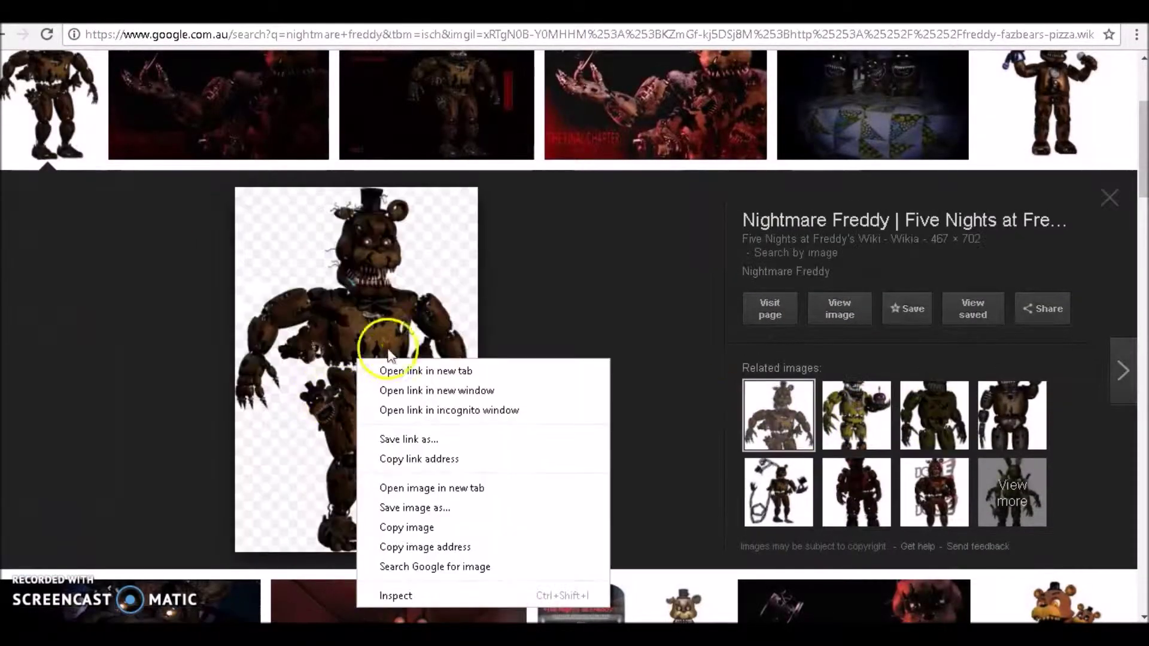
pyautogui.click(415, 508)
pyautogui.click(418, 375)
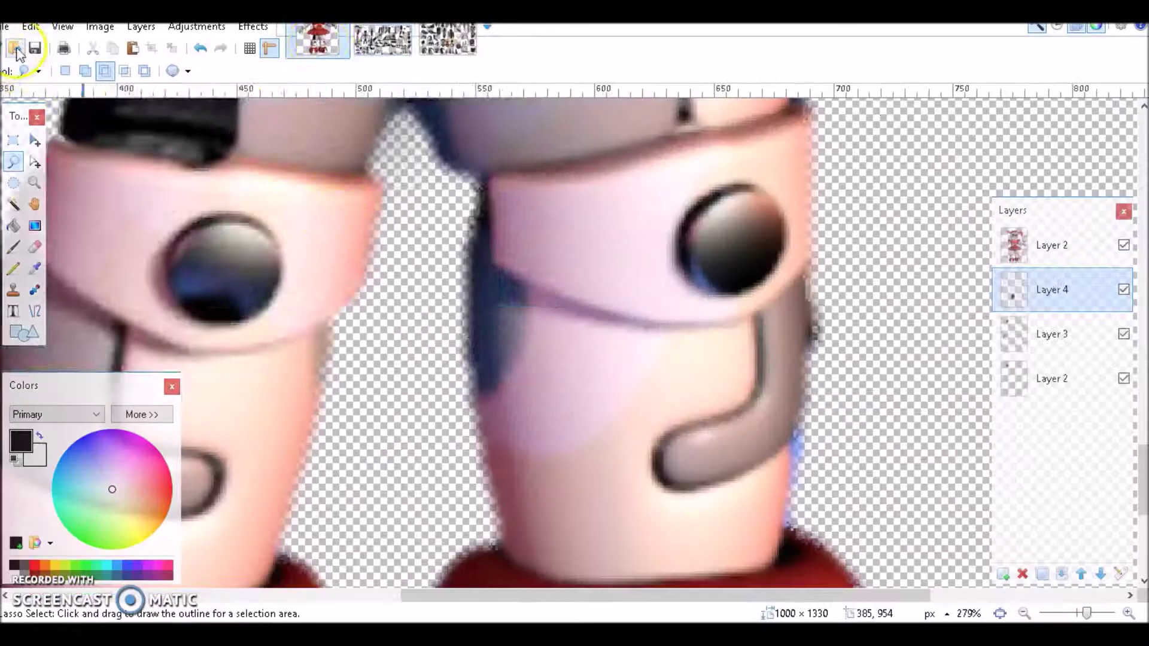
pyautogui.click(16, 49)
pyautogui.doubleClick(423, 236)
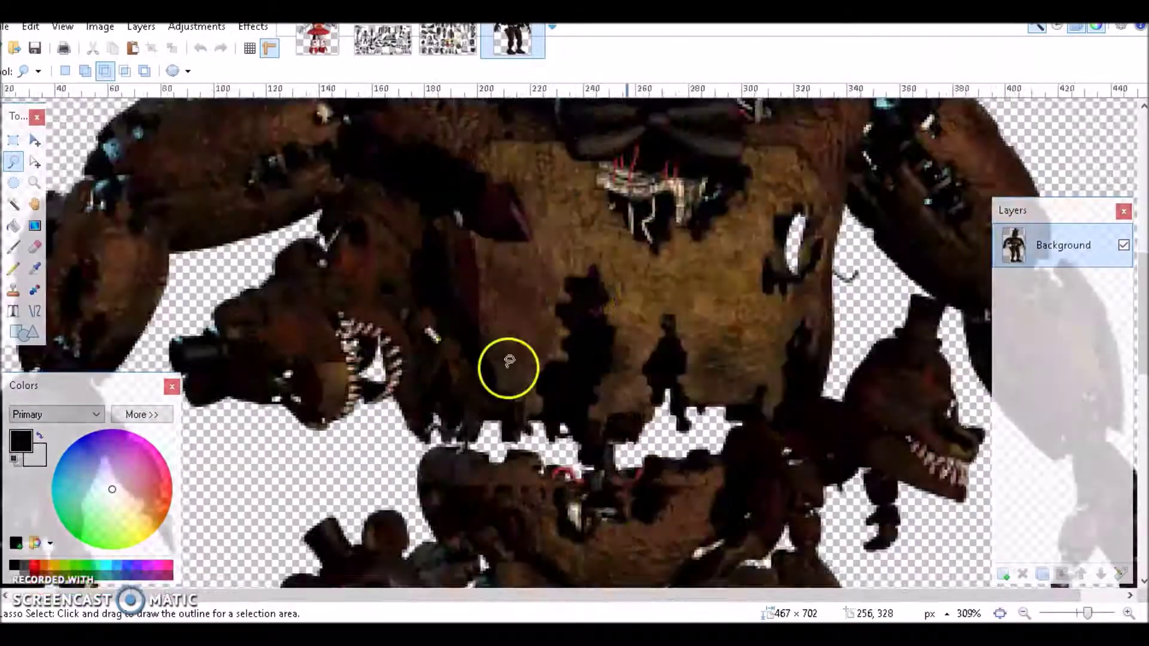
# Lasso the torn chest hole with exposed wires beneath Nightmare Freddy's bow tie
pyautogui.scroll(-5, 508, 365)
pyautogui.scroll(-2, 531, 544)
pyautogui.scroll(-2, 545, 405)
pyautogui.scroll(8, 608, 267)
pyautogui.click(606, 400)
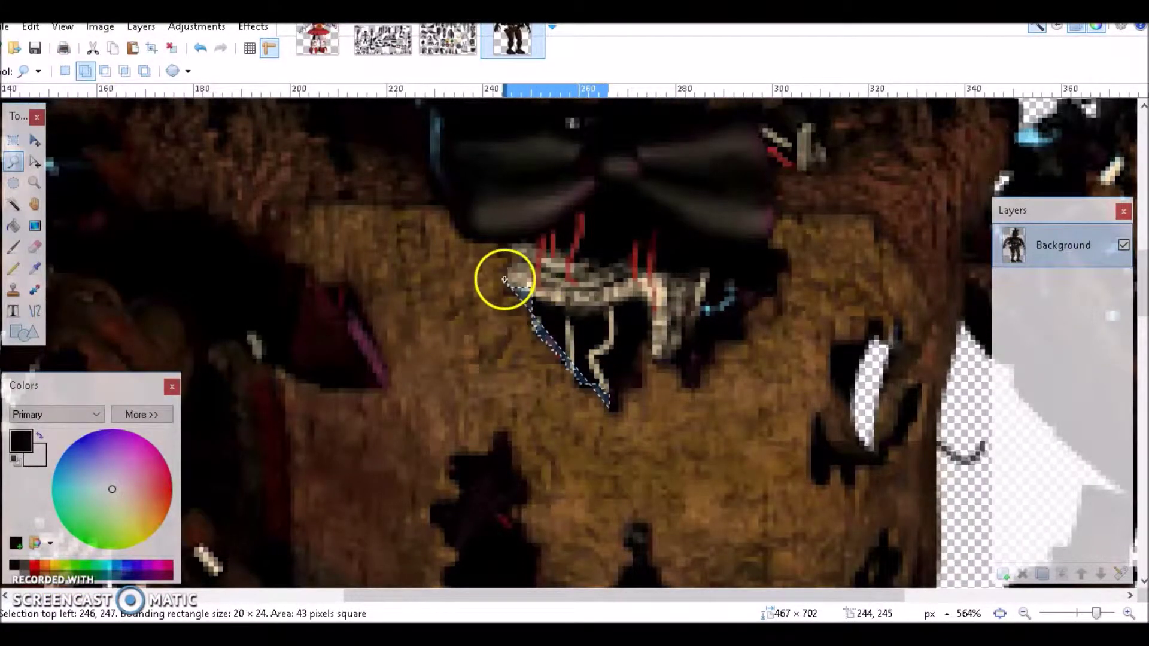
pyautogui.moveTo(583, 212)
pyautogui.mouseDown()
pyautogui.moveTo(664, 222)
pyautogui.moveTo(777, 259)
pyautogui.mouseUp()
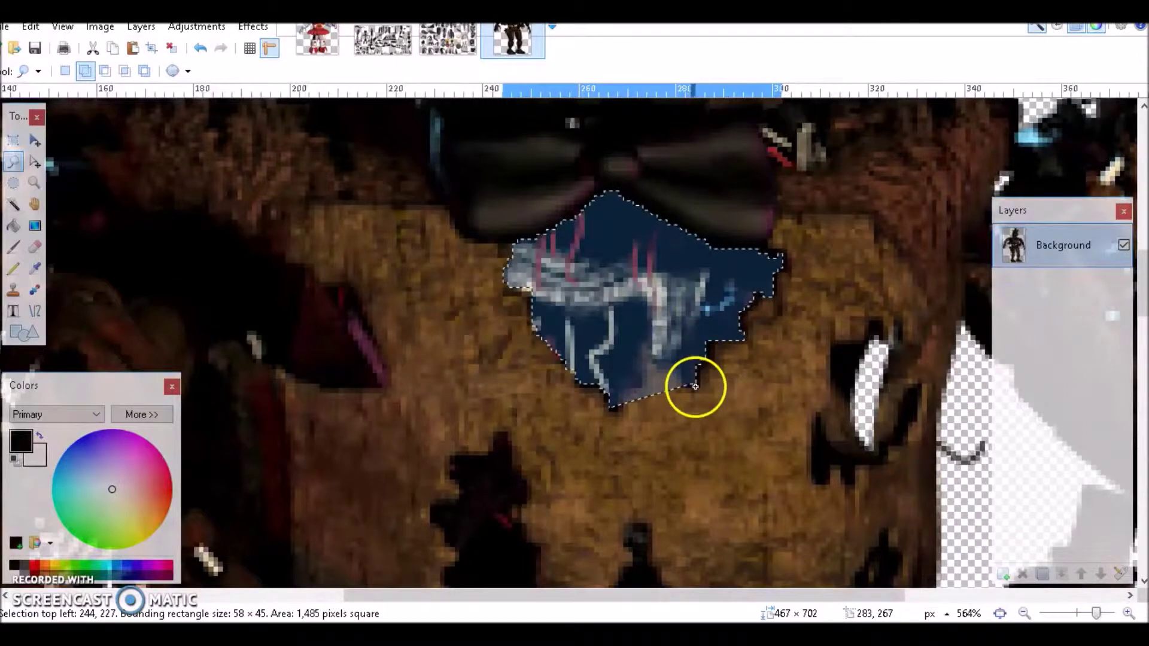
# Copy the torn chest hole onto the top Layer 2 of the Circus Baby image, sized about 126 × 93 px on her chest
pyautogui.hotkey('ctrl', 'c')
pyautogui.hotkey('ctrl', 'Tab')
pyautogui.click(1088, 274)
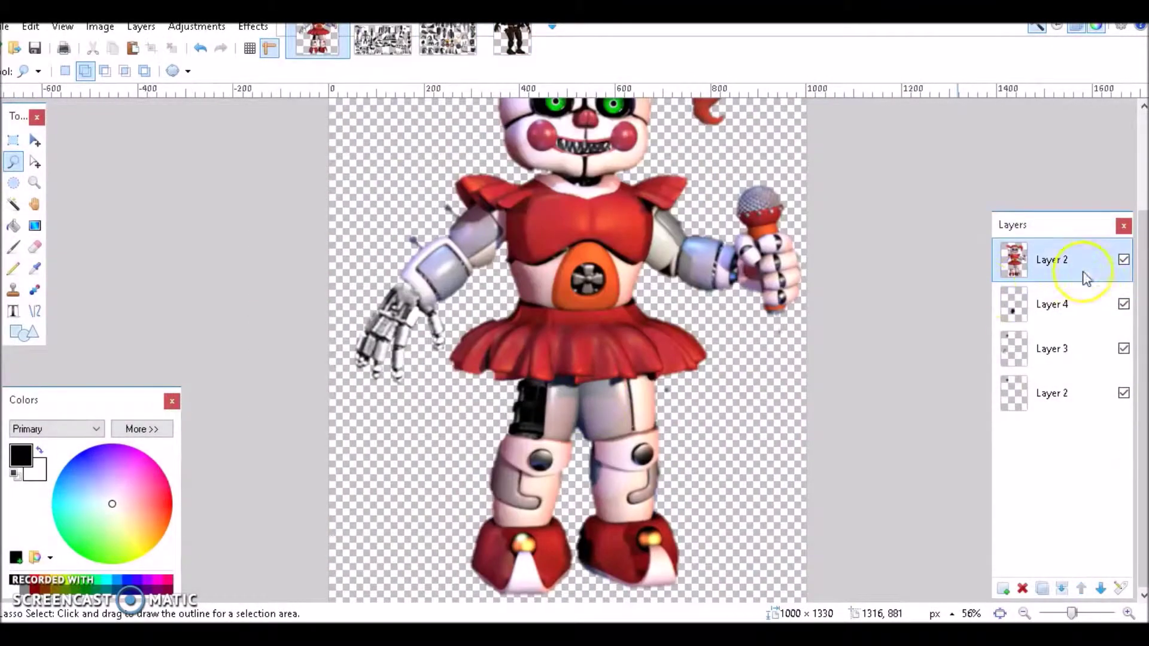
pyautogui.hotkey('ctrl', 'v')
pyautogui.moveTo(411, 157); pyautogui.dragTo(606, 221)
pyautogui.scroll(5, 606, 222)
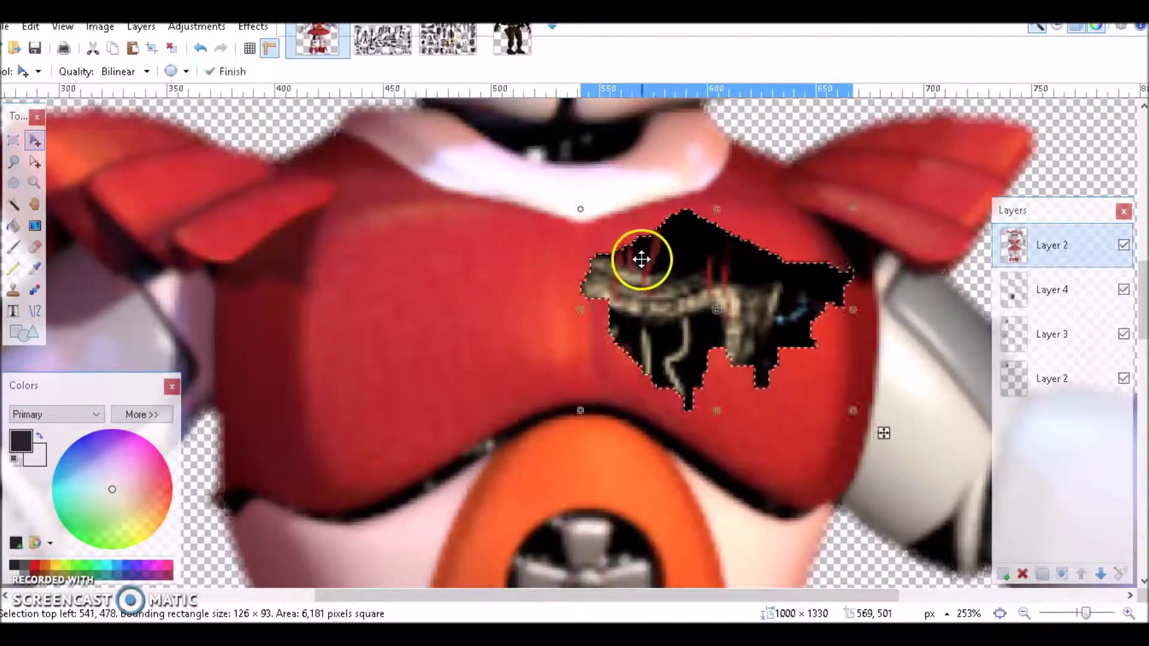
pyautogui.press('e')
pyautogui.moveTo(849, 257); pyautogui.dragTo(599, 282)
pyautogui.click(200, 48)
pyautogui.click(169, 71)
pyautogui.click(152, 304)
pyautogui.moveTo(623, 226)
pyautogui.mouseDown()
pyautogui.moveTo(885, 239)
pyautogui.moveTo(490, 291)
pyautogui.mouseUp()
pyautogui.hotkey('ctrl', 'z')
# Deselect the chest hole and clean up its edges with the Clone Stamp at width 11 and 0% hardness
pyautogui.hotkey('ctrl', 'd')
pyautogui.press('l')
pyautogui.click(170, 72)
pyautogui.click(152, 179)
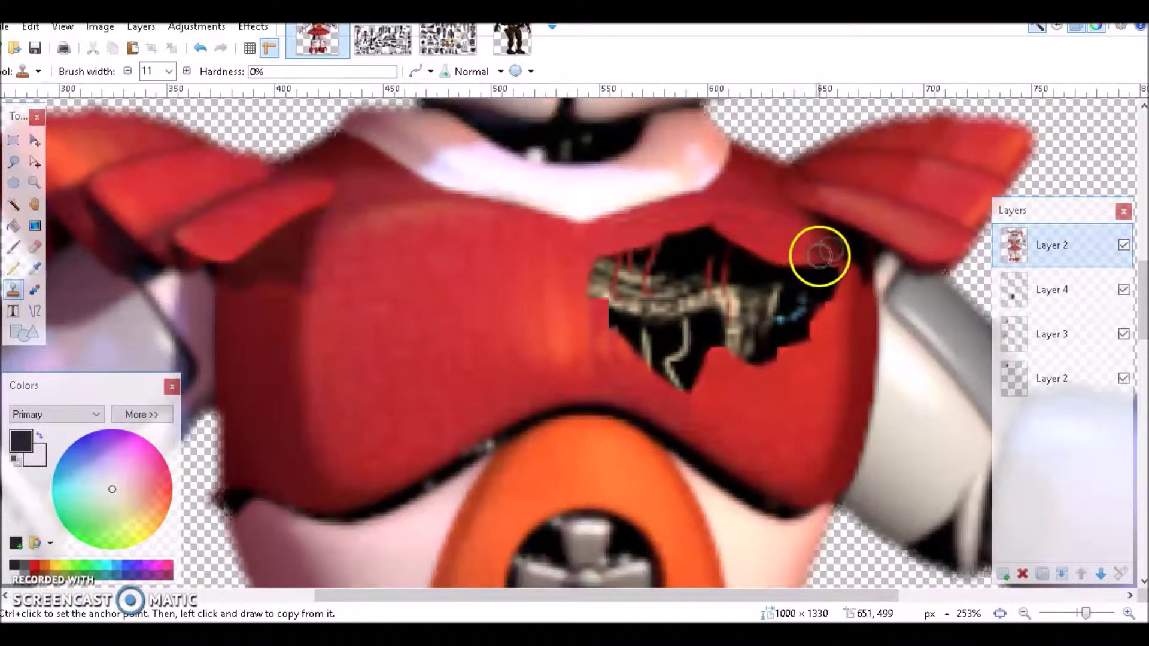
# Lasso the rim around the chest hole, blur it to blend with the red bodice, and deselect
pyautogui.press('s')
pyautogui.press('s')
pyautogui.moveTo(706, 376)
pyautogui.mouseDown()
pyautogui.moveTo(569, 256)
pyautogui.moveTo(851, 295)
pyautogui.moveTo(671, 239)
pyautogui.moveTo(604, 293)
pyautogui.mouseUp()
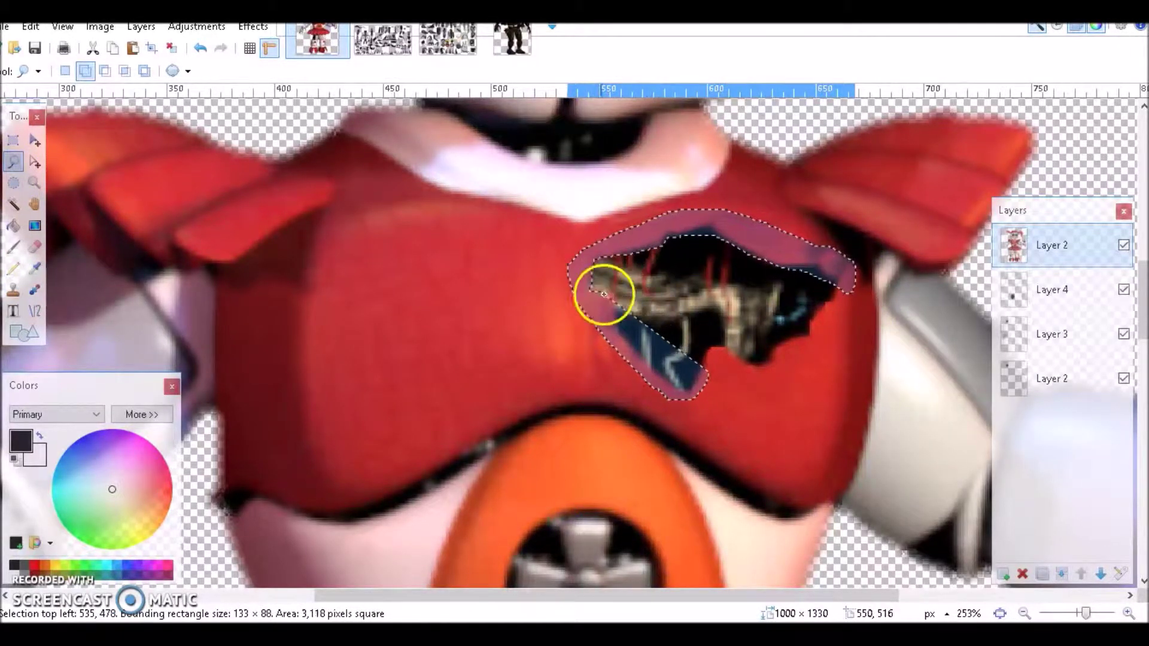
pyautogui.click(252, 26)
pyautogui.moveTo(269, 66)
pyautogui.click(365, 81)
pyautogui.click(593, 341)
pyautogui.hotkey('ctrl', 'd')
pyautogui.scroll(-6, 585, 474)
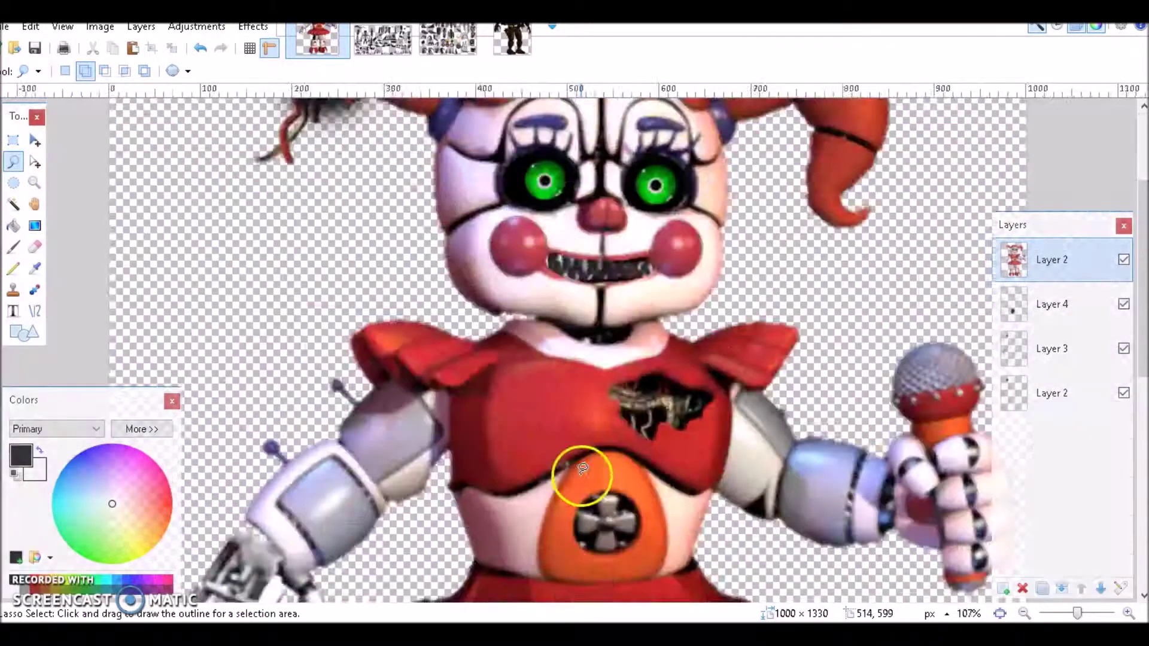
# Lasso the small black tear at the lower edge of Nightmare Freddy's torso
pyautogui.scroll(5, 582, 161)
pyautogui.click(512, 39)
pyautogui.hotkey('ctrl', 'b')
pyautogui.scroll(3, 580, 329)
pyautogui.scroll(-5, 579, 329)
pyautogui.scroll(9, 641, 313)
pyautogui.click(732, 446)
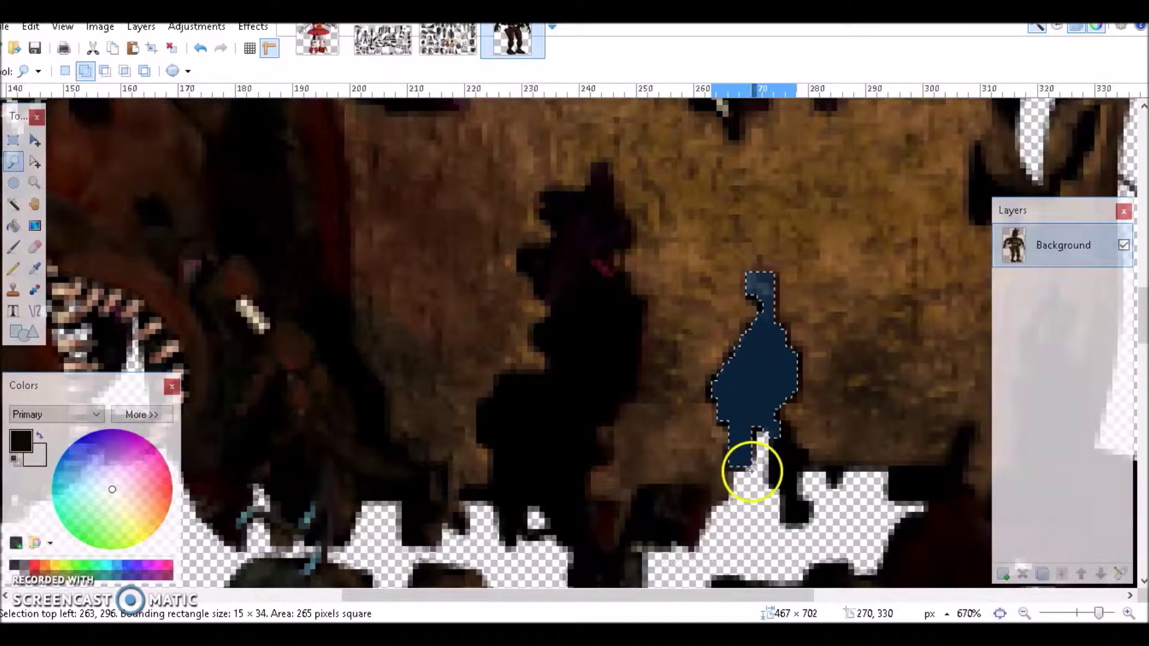
# Copy the black tear onto Circus Baby's hair, rotated about -48° and enlarged to about 84 × 66 px
pyautogui.hotkey('ctrl', 'Tab')
pyautogui.hotkey('ctrl', 'v')
pyautogui.scroll(-5, 621, 326)
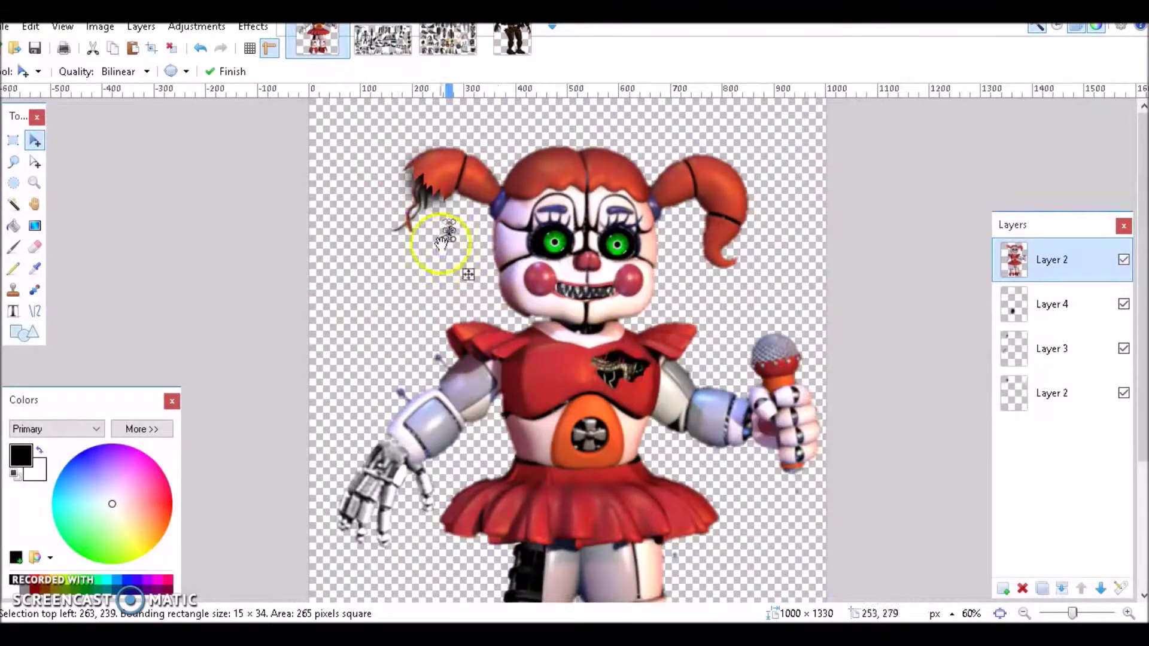
pyautogui.scroll(5, 546, 270)
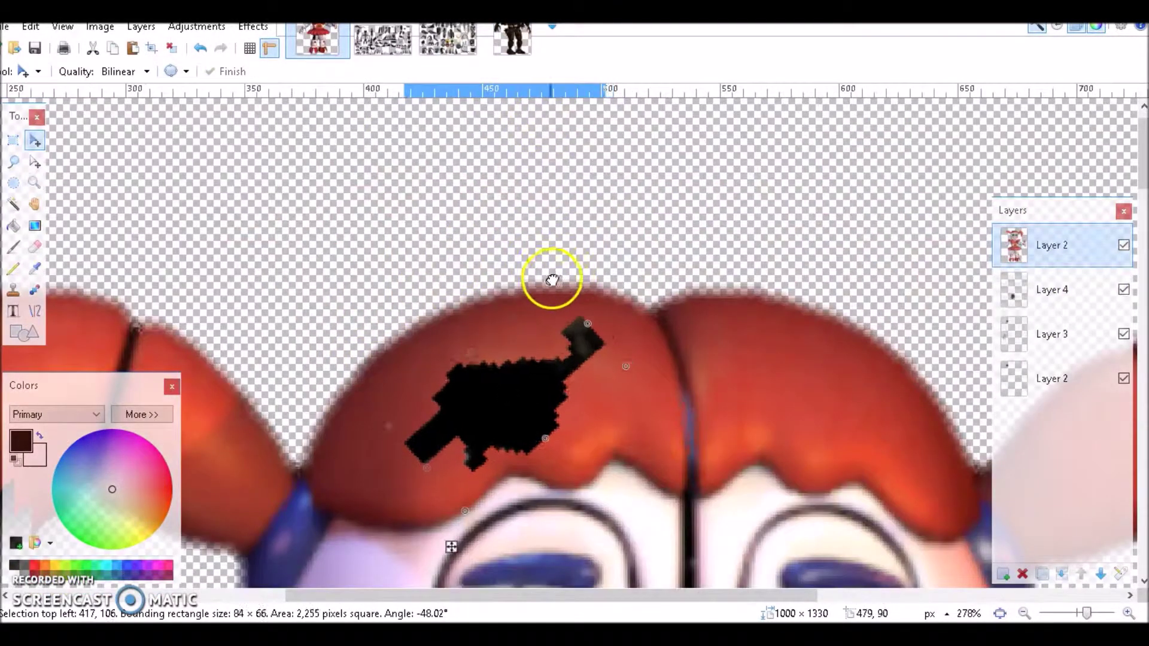
# Trim the hair tear with the Clone Stamp at width 11 and 47% hardness, lasso its surrounding rim, and deselect
pyautogui.click(24, 292)
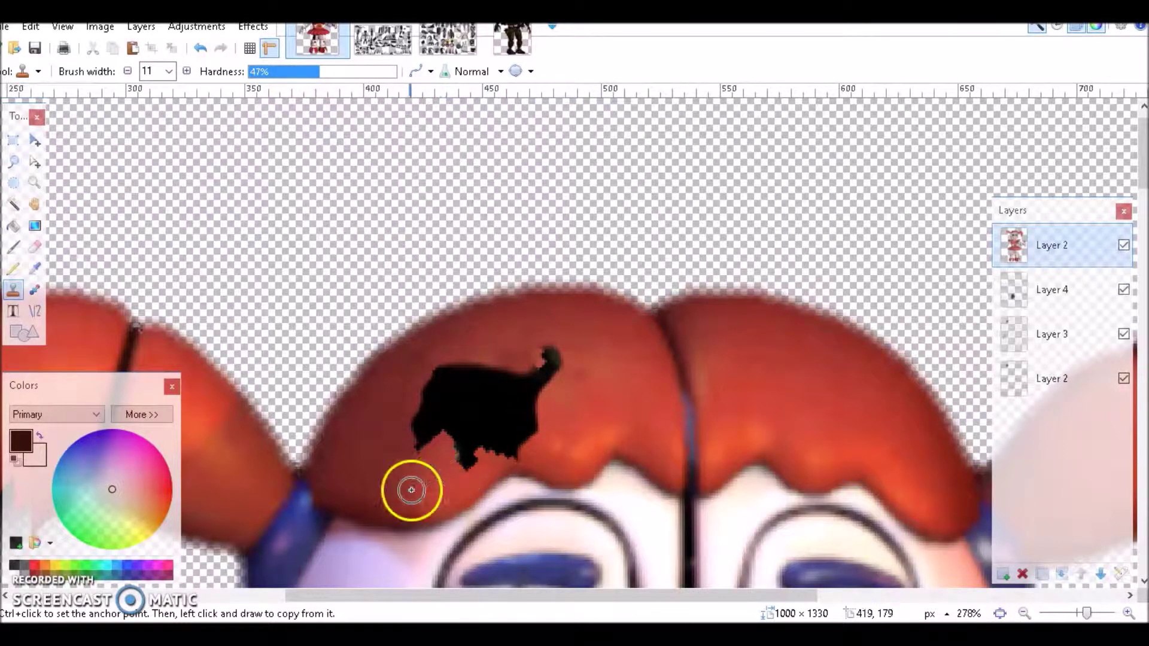
pyautogui.press('s')
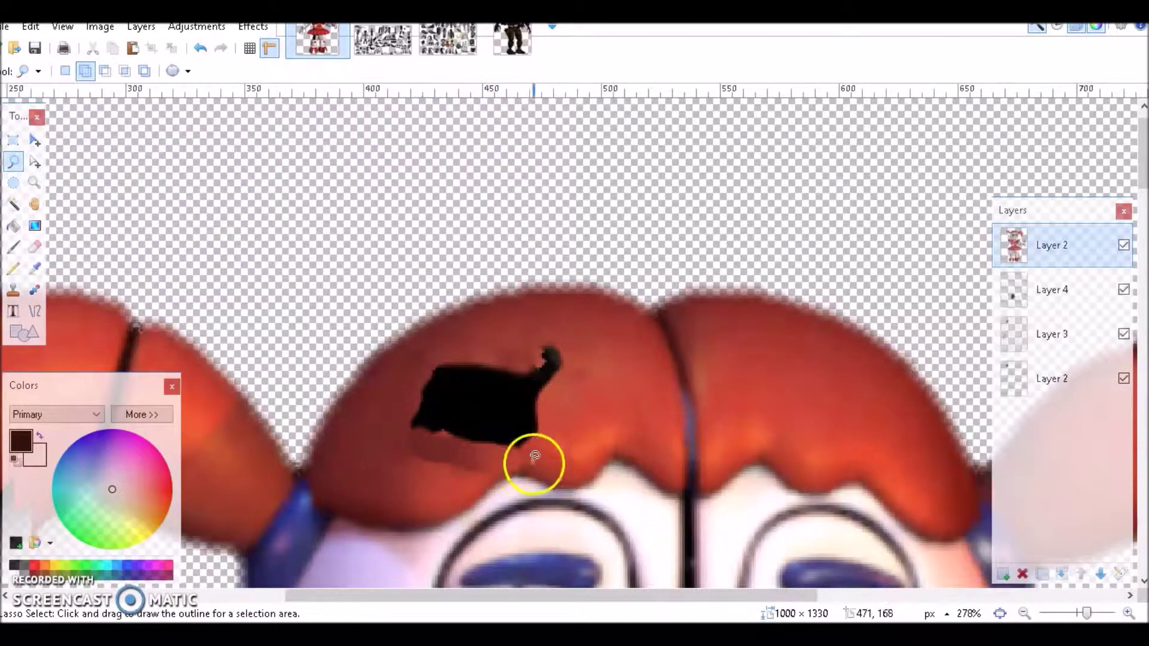
pyautogui.moveTo(543, 398)
pyautogui.mouseDown()
pyautogui.moveTo(554, 337)
pyautogui.moveTo(421, 347)
pyautogui.moveTo(370, 432)
pyautogui.mouseUp()
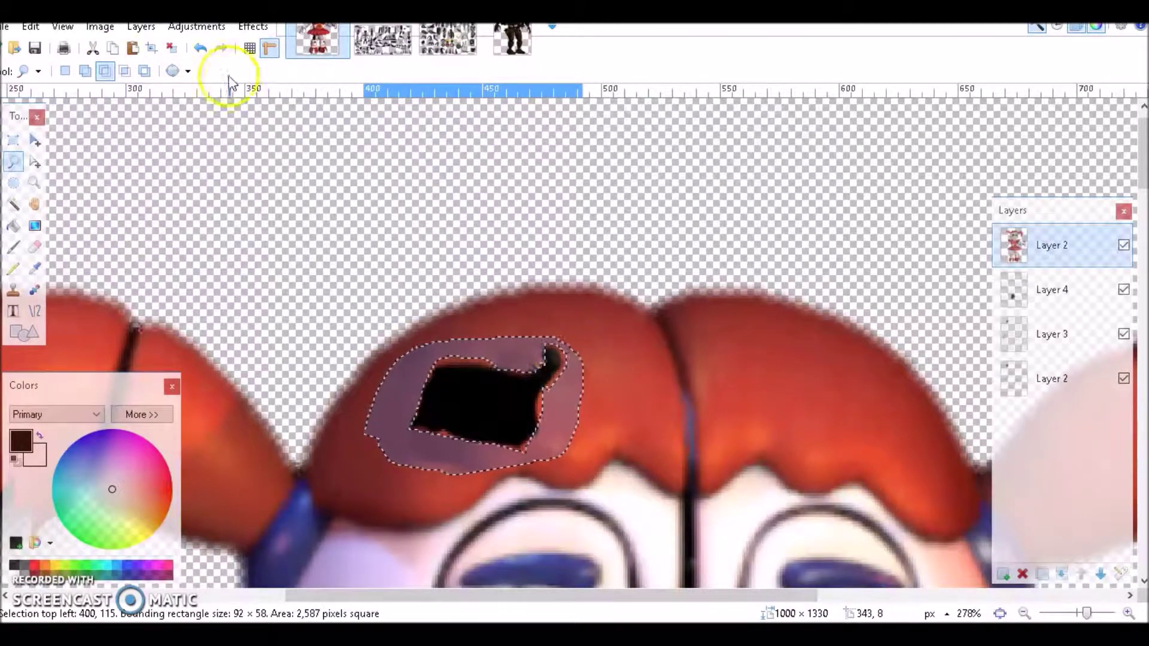
pyautogui.hotkey('ctrl', 'd')
# Erase both red shoes from the top Layer 2 with the Eraser at width 80 and 47% hardness
pyautogui.scroll(-6, 631, 441)
pyautogui.scroll(5, 634, 441)
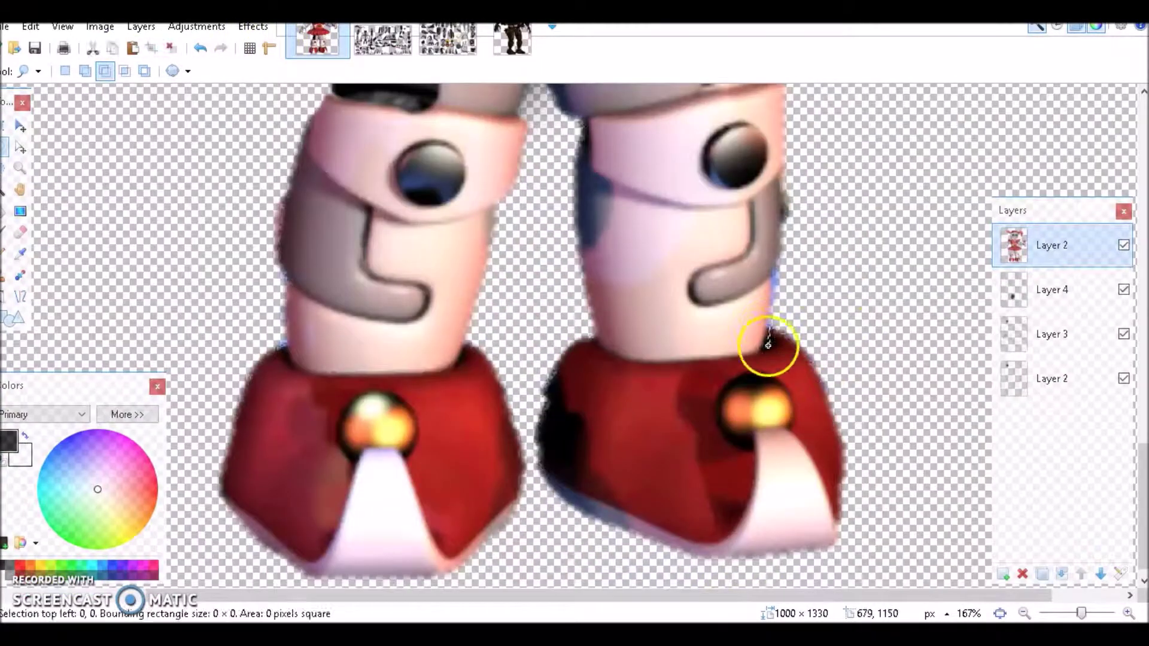
pyautogui.click(20, 232)
pyautogui.click(169, 71)
pyautogui.moveTo(857, 464)
pyautogui.mouseDown()
pyautogui.moveTo(701, 533)
pyautogui.moveTo(784, 451)
pyautogui.moveTo(829, 351)
pyautogui.moveTo(745, 426)
pyautogui.moveTo(643, 418)
pyautogui.mouseUp()
pyautogui.click(153, 177)
pyautogui.moveTo(525, 357)
pyautogui.mouseDown()
pyautogui.moveTo(467, 428)
pyautogui.moveTo(460, 486)
pyautogui.moveTo(458, 426)
pyautogui.moveTo(238, 358)
pyautogui.mouseUp()
# Copy the clawed foot from the endoskeleton sheet onto Layer 4, enlarge it to about 239 × 162 px, and fit it under the legs
pyautogui.click(383, 40)
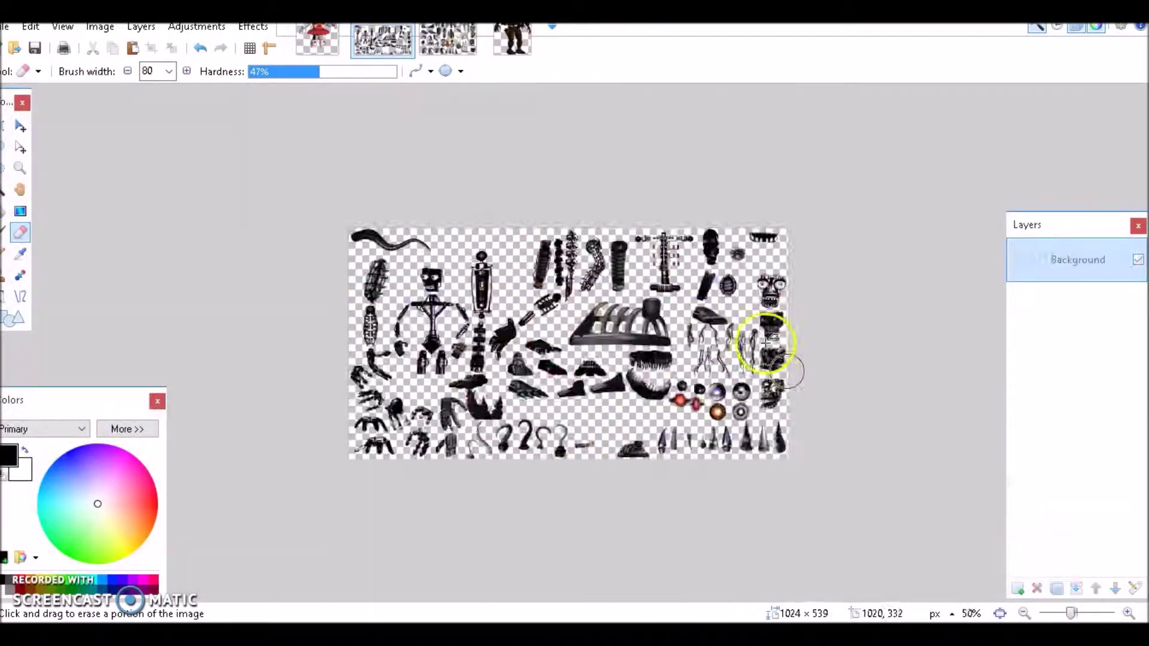
pyautogui.click(5, 147)
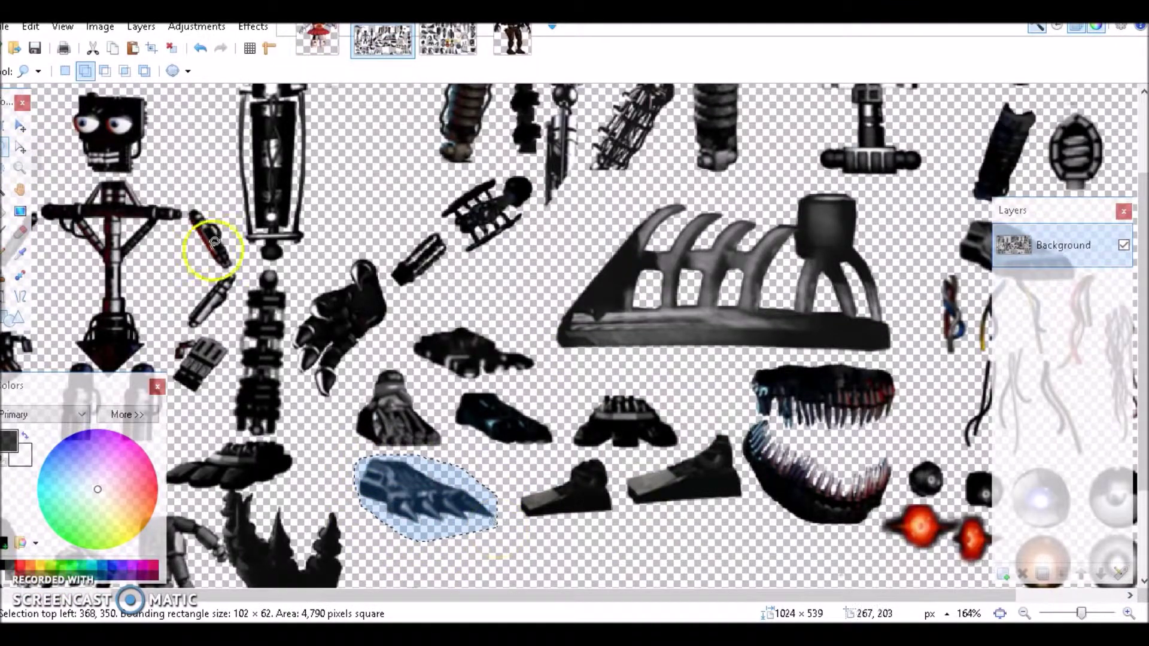
pyautogui.click(318, 40)
pyautogui.click(1052, 304)
pyautogui.moveTo(446, 233); pyautogui.dragTo(615, 569)
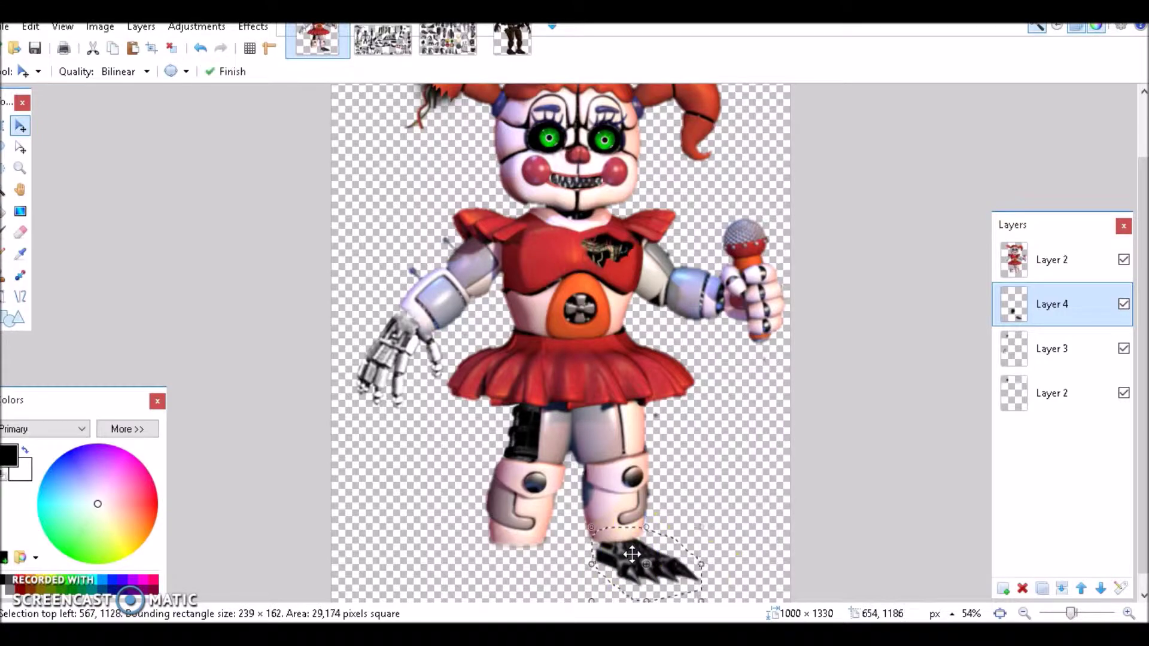
pyautogui.scroll(5, 429, 473)
# Shade the joint between the legs and clawed feet with the Paintbrush at width 80 and 0% hardness
pyautogui.click(4, 232)
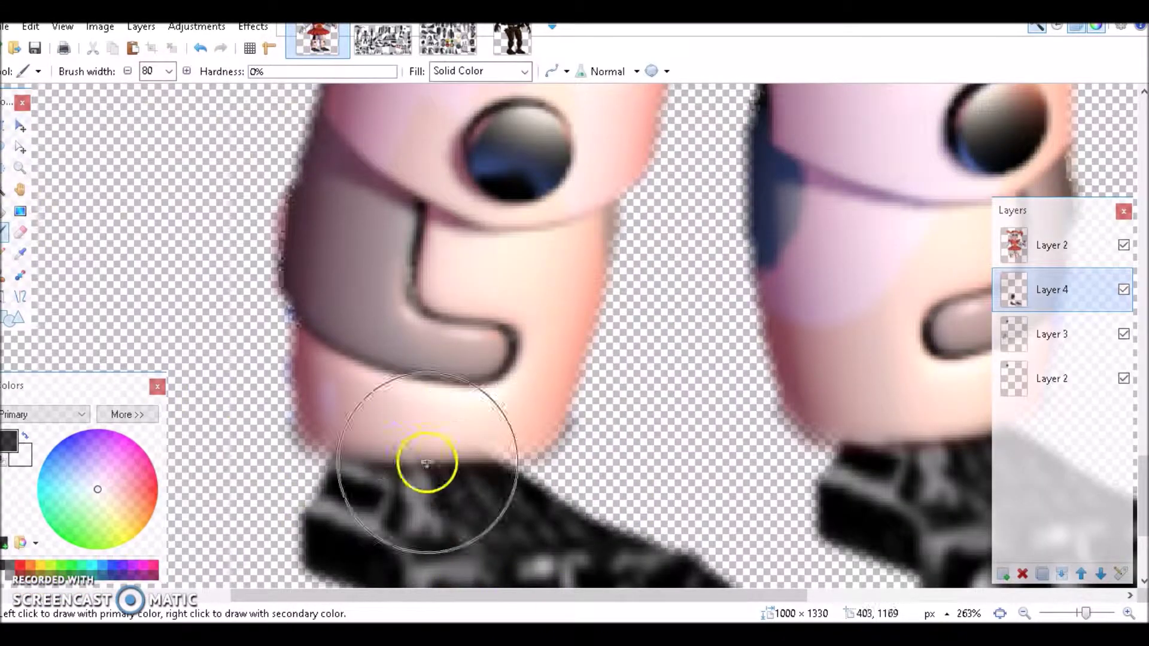
pyautogui.scroll(-7, 655, 506)
pyautogui.scroll(5, 656, 506)
# Lasso the area of the pin beside the upper arm that lacks its covering and cut it away
pyautogui.click(4, 147)
pyautogui.scroll(-3, 423, 470)
pyautogui.moveTo(413, 431)
pyautogui.mouseDown()
pyautogui.moveTo(423, 470)
pyautogui.moveTo(389, 383)
pyautogui.mouseUp()
pyautogui.scroll(4, 389, 383)
# Erase the upper arm between the shoulder and forearm with the Eraser at width 14 and 71% hardness
pyautogui.click(20, 232)
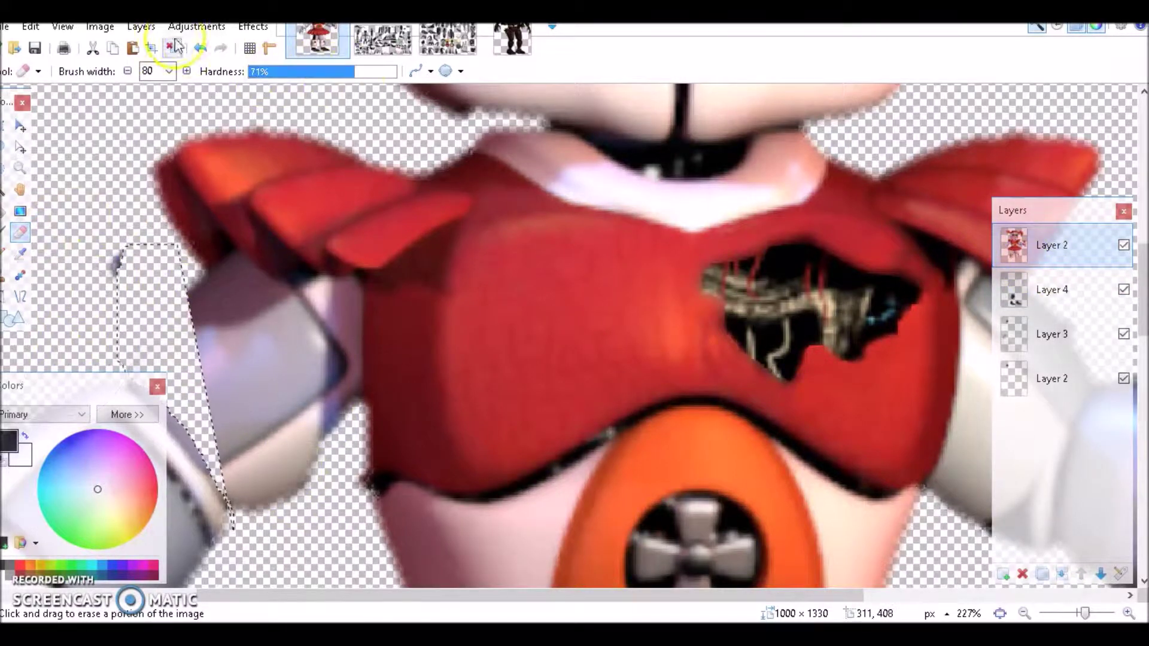
pyautogui.scroll(-2, 240, 419)
pyautogui.press('[')
pyautogui.press('[')
pyautogui.press('[')
pyautogui.press('[')
pyautogui.press('[')
pyautogui.press('[')
pyautogui.press('[')
pyautogui.press('[')
pyautogui.press('[')
pyautogui.press('[')
pyautogui.press('[')
pyautogui.press('[')
pyautogui.press('[')
pyautogui.press('[')
# Copy a jointed limb part from the endoskeleton sheet onto Layer 4, rotate it about 133°, and fit it between shoulder and forearm
pyautogui.scroll(3, 360, 419)
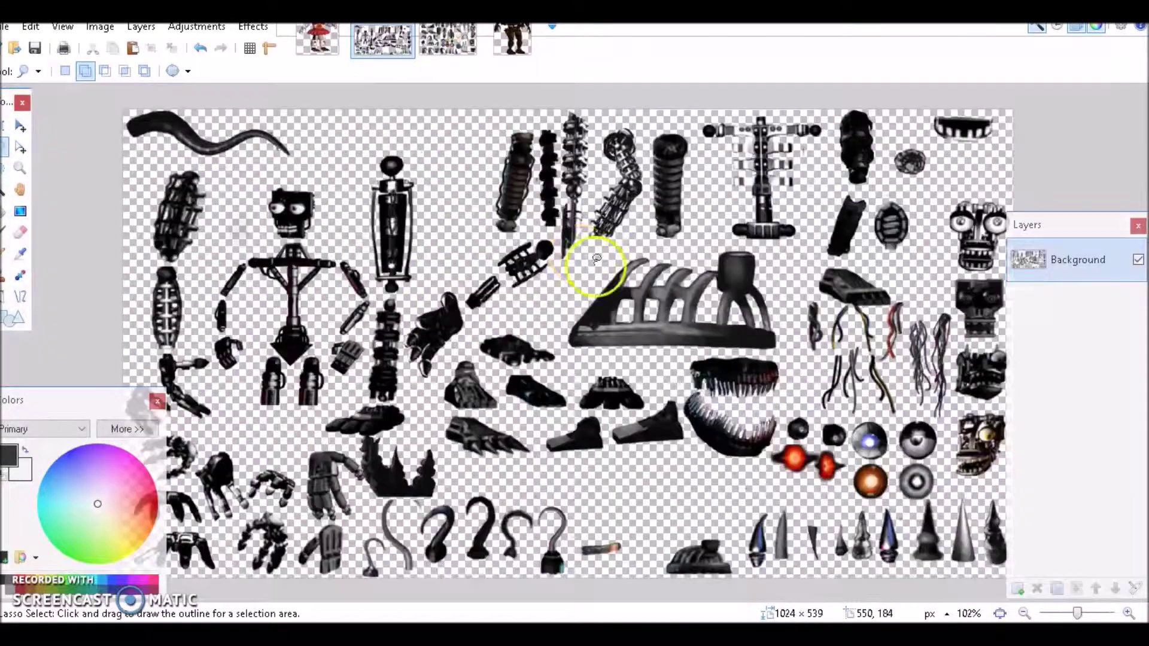
pyautogui.hotkey('ctrl', 'Tab')
pyautogui.moveTo(449, 309); pyautogui.dragTo(527, 150)
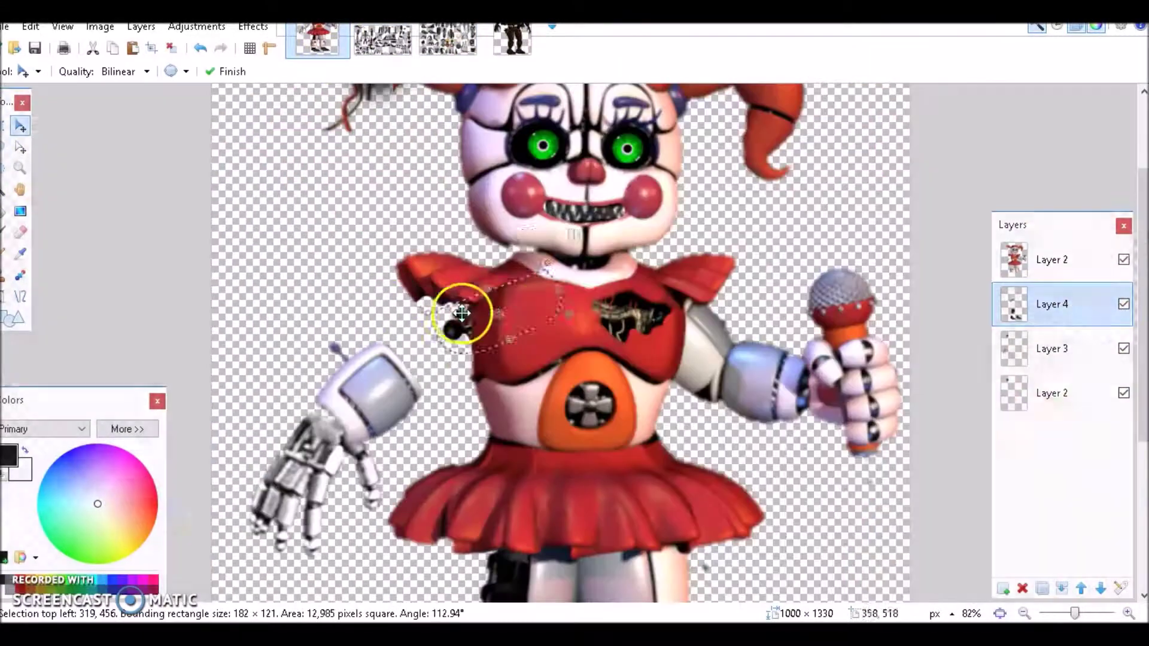
pyautogui.moveTo(461, 310); pyautogui.dragTo(511, 290)
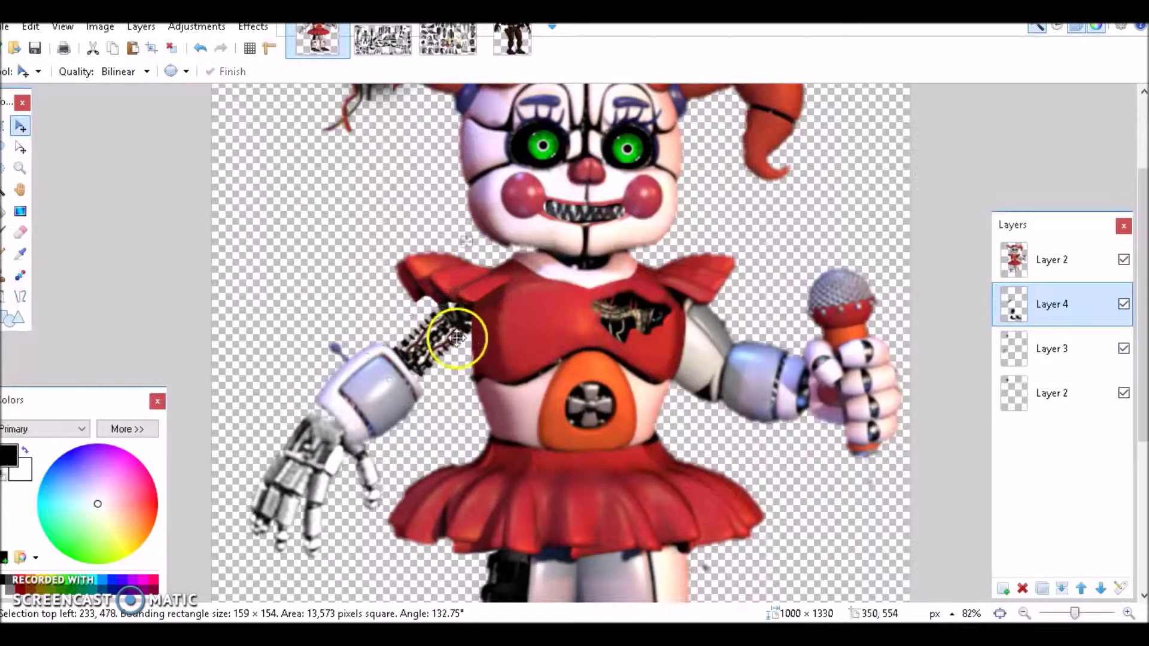
# Add Layer 5 above Layer 4 and shade the exposed arm joint with the Paintbrush at width 55 and 0% hardness
pyautogui.click(7, 232)
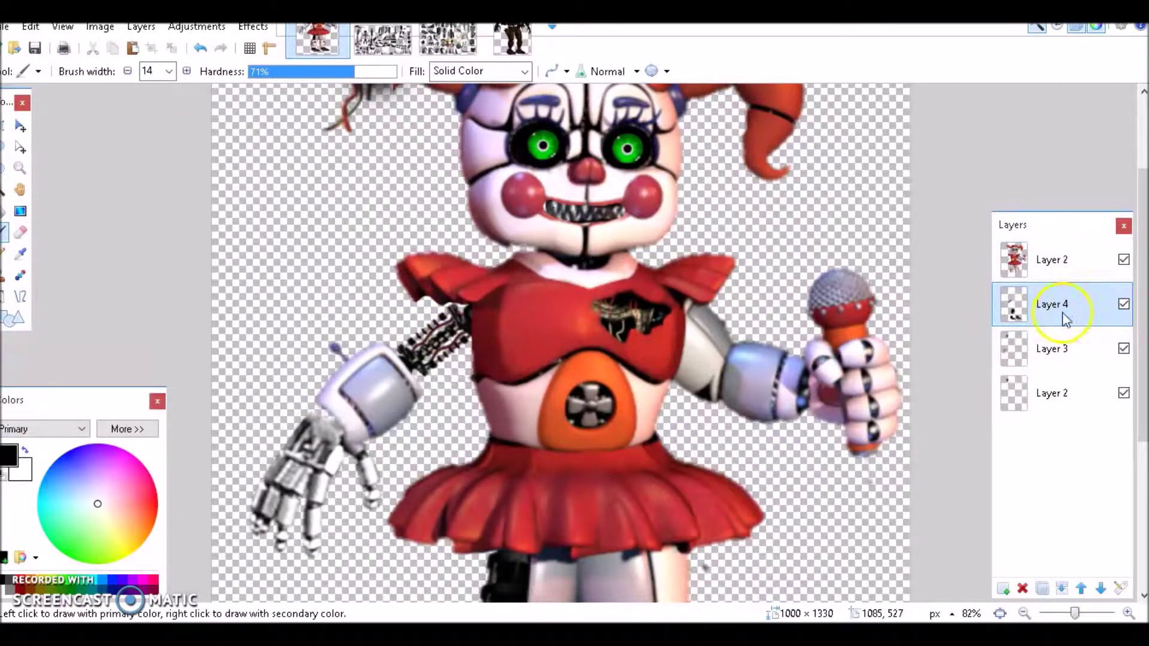
pyautogui.click(168, 71)
pyautogui.click(155, 201)
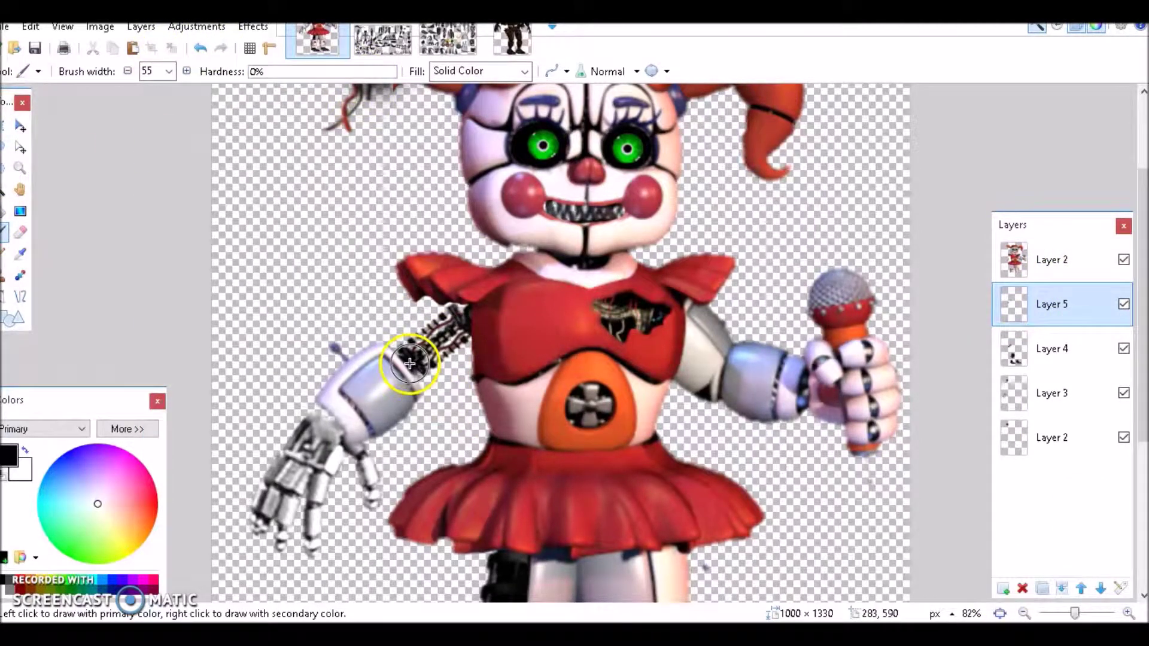
pyautogui.scroll(-3, 692, 461)
pyautogui.scroll(5, 26, 153)
pyautogui.scroll(-5, 18, 161)
# Lasso the side panel of the face next to the eye, delete it from the top Layer 2, and deselect
pyautogui.scroll(7, 6, 171)
pyautogui.click(3, 147)
pyautogui.moveTo(571, 336)
pyautogui.mouseDown()
pyautogui.moveTo(536, 227)
pyautogui.moveTo(421, 185)
pyautogui.moveTo(394, 439)
pyautogui.mouseUp()
pyautogui.click(1051, 245)
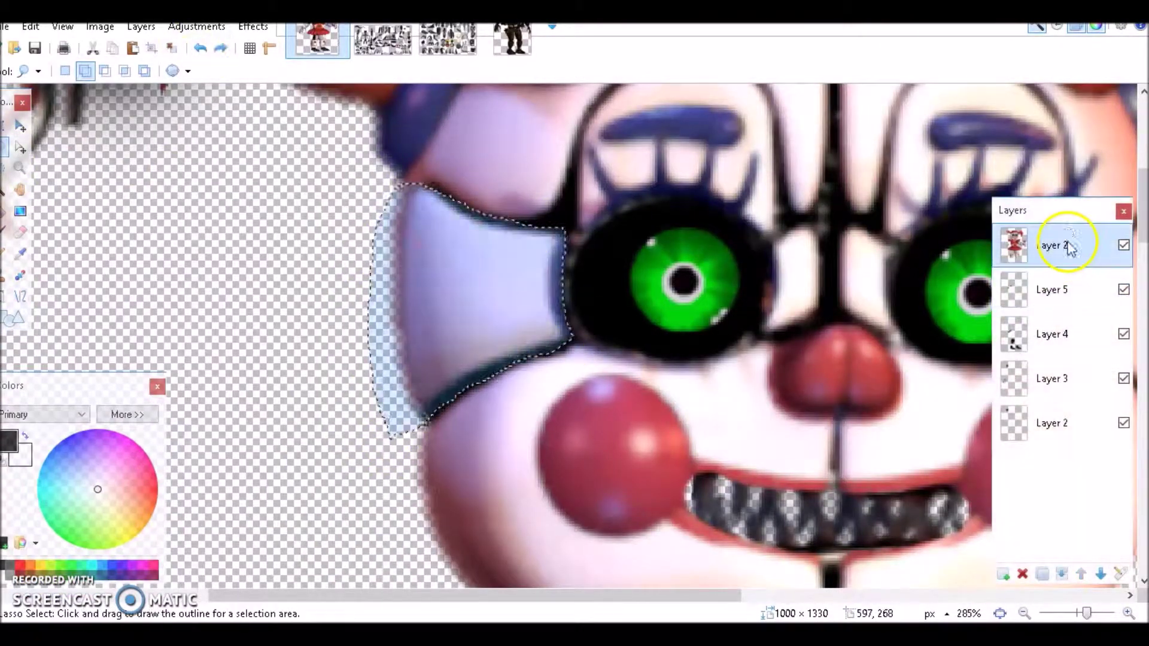
pyautogui.press('Delete')
pyautogui.hotkey('ctrl', 'd')
# Find a barred endoskeleton part on the parts sheets and copy it
pyautogui.press('e')
pyautogui.hotkey('ctrl', 'Tab')
pyautogui.scroll(-5, 885, 505)
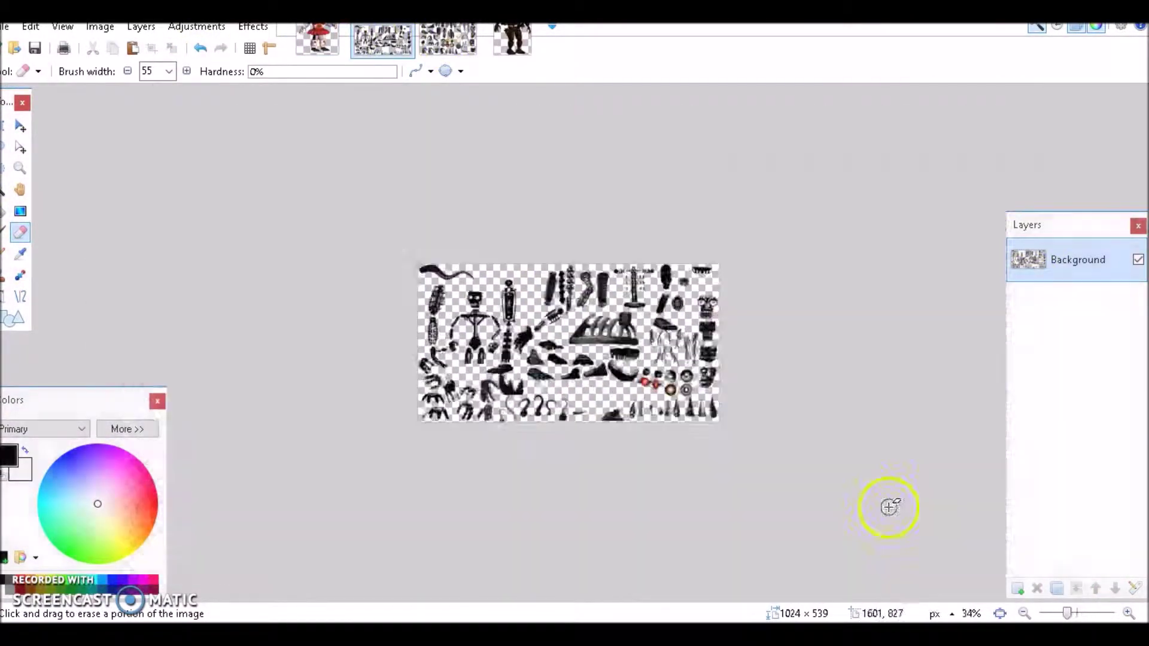
pyautogui.scroll(5, 56, 205)
pyautogui.hotkey('ctrl', 'Tab')
pyautogui.press('s')
pyautogui.hotkey('ctrl', 'Tab')
pyautogui.hotkey('ctrl', 'Tab')
pyautogui.scroll(2, 877, 244)
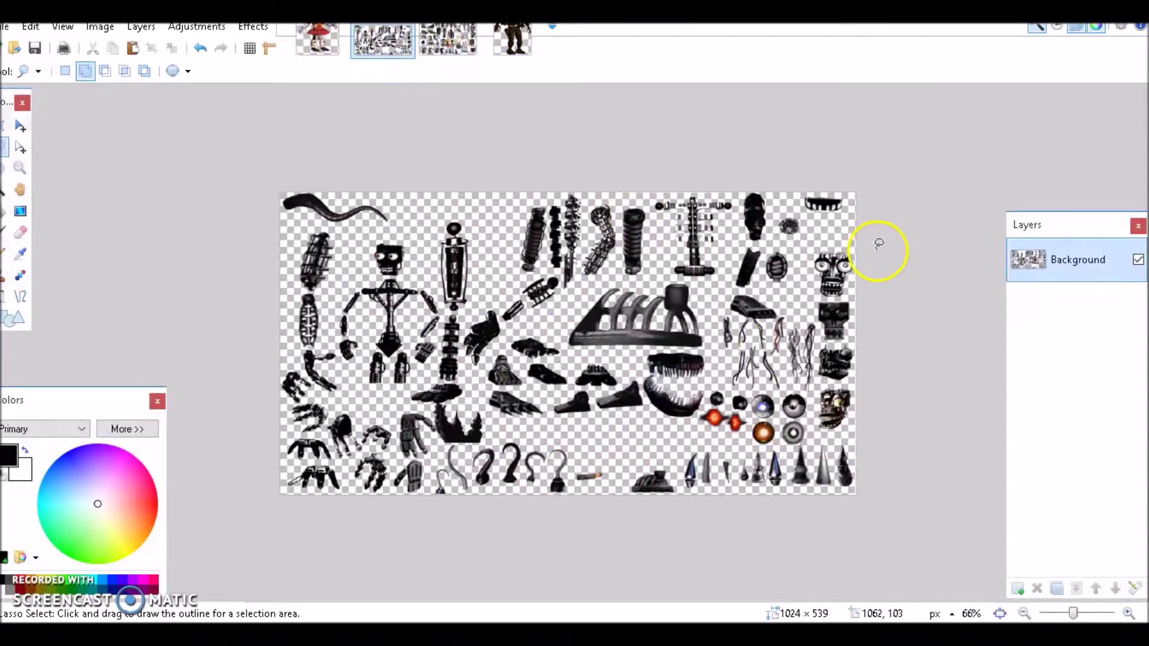
pyautogui.scroll(3, 475, 405)
pyautogui.hotkey('ctrl', 'c')
# Paste the barred part across the lower layers, rotating and positioning it until bars fill the opening beside the eye
pyautogui.click(317, 39)
pyautogui.hotkey('ctrl', 'shift', 'v')
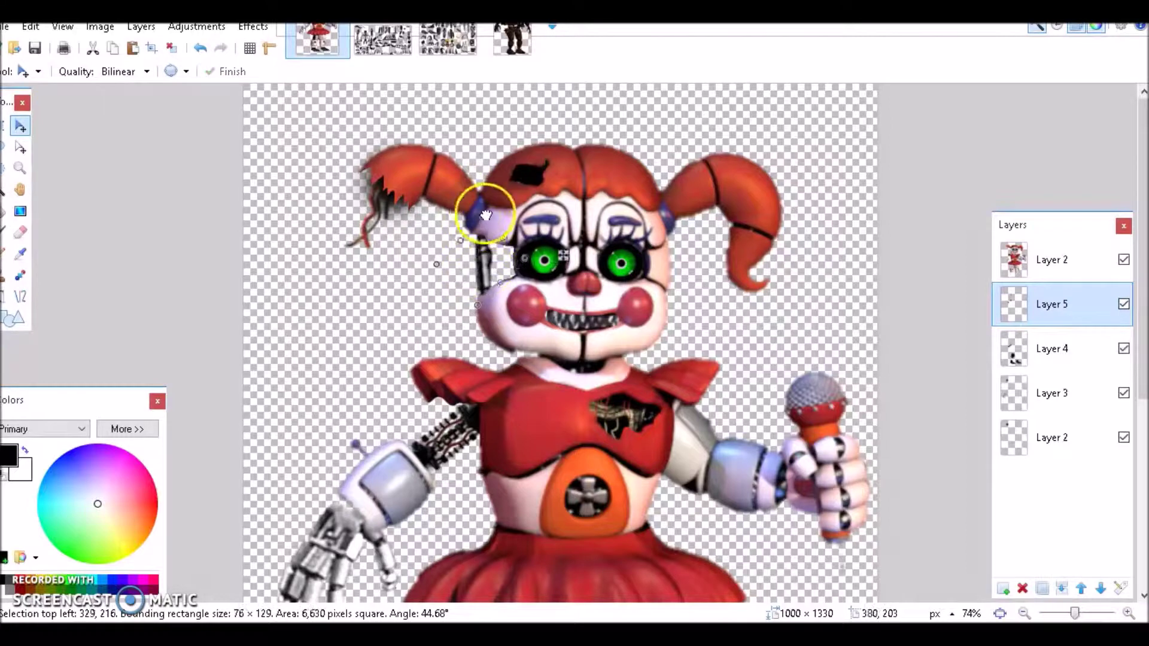
pyautogui.click(1059, 356)
pyautogui.click(1052, 393)
pyautogui.moveTo(498, 270); pyautogui.dragTo(516, 270)
pyautogui.click(1051, 438)
pyautogui.hotkey('ctrl', '+')
pyautogui.hotkey('ctrl', 'b')
pyautogui.hotkey('ctrl', '+')
# Merge Layers 5, 4 and 3 down into the bottom Layer 2
pyautogui.click(4, 233)
pyautogui.click(1052, 289)
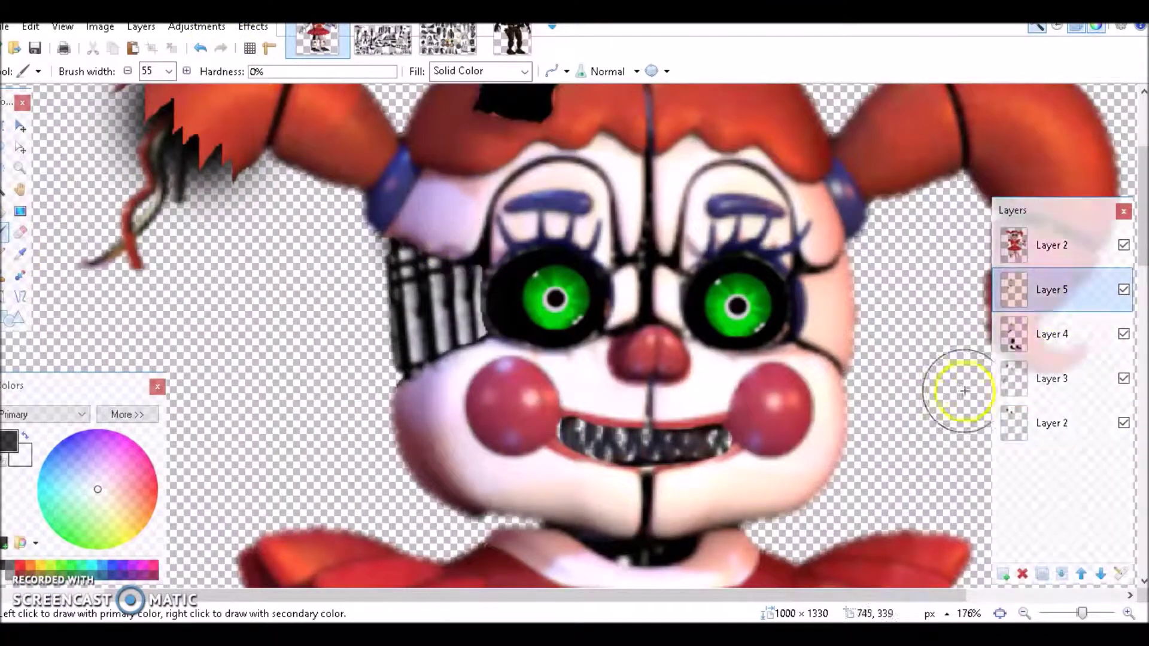
pyautogui.hotkey('ctrl', 'm')
pyautogui.hotkey('ctrl', 'm')
pyautogui.hotkey('ctrl', 'm')
# Cut jagged tears into the outer edge of the skirt on the top Layer 2 with the lasso
pyautogui.press('s')
pyautogui.scroll(5, 729, 421)
pyautogui.moveTo(787, 441)
pyautogui.mouseDown()
pyautogui.moveTo(957, 385)
pyautogui.moveTo(795, 489)
pyautogui.mouseUp()
pyautogui.hotkey('alt', 'pageup')
pyautogui.moveTo(843, 434); pyautogui.dragTo(831, 434)
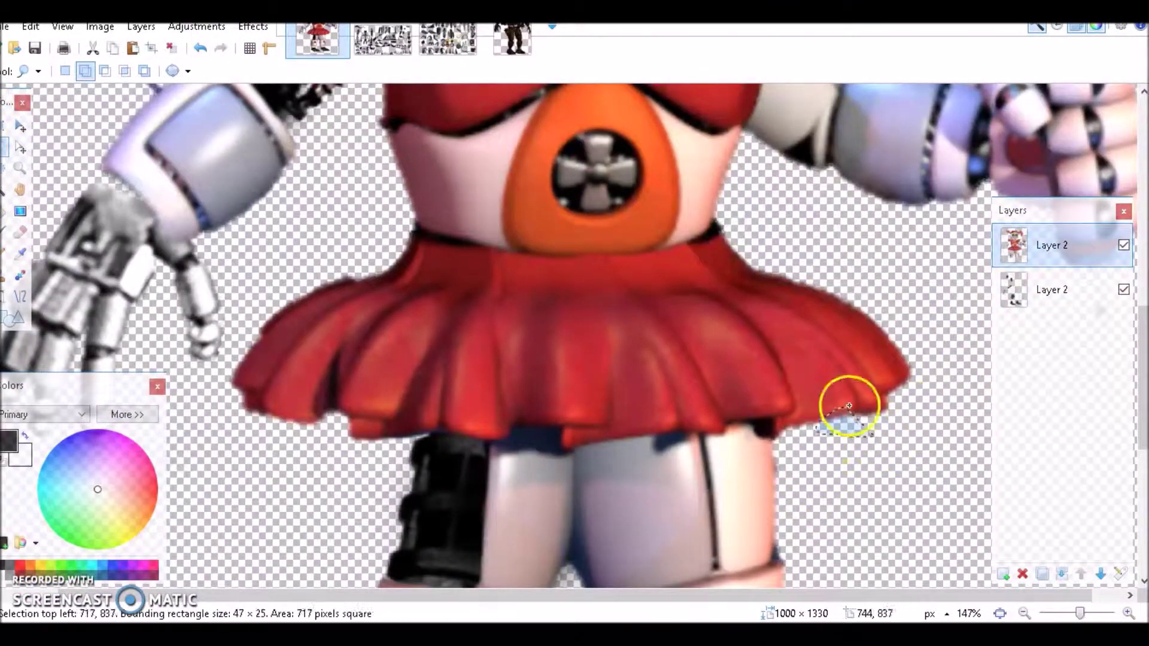
# Copy a cage-like endoskeleton part from the parts sheet and paste it on a new layer, rotated behind the torn skirt edge
pyautogui.click(364, 35)
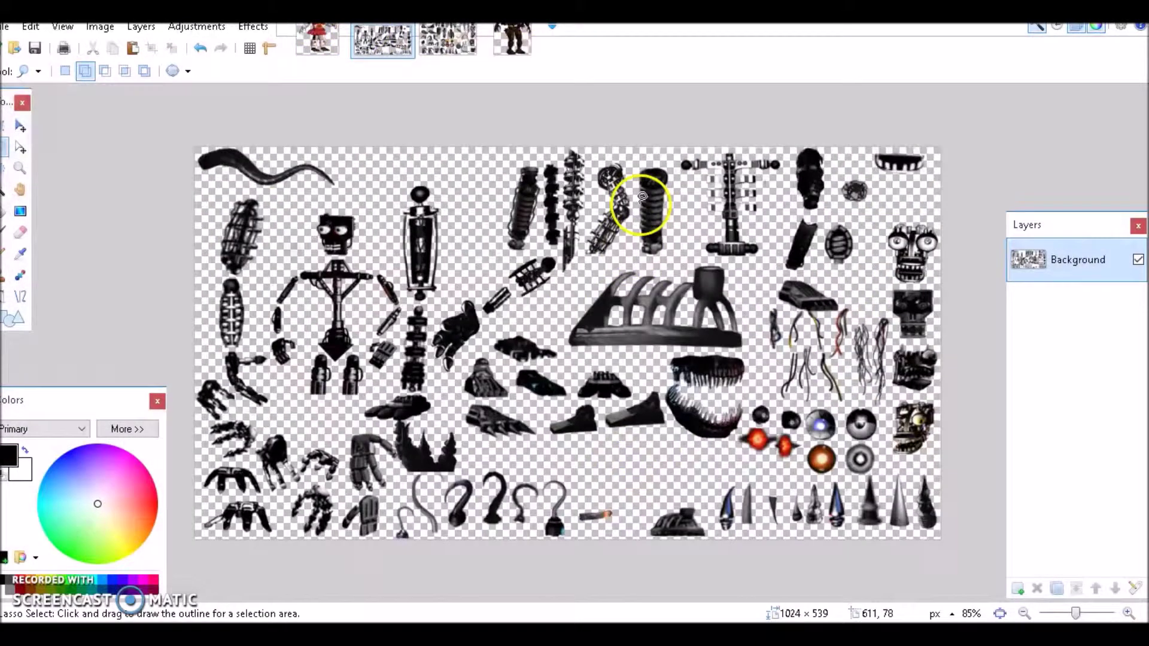
pyautogui.hotkey('ctrl', 'c')
pyautogui.hotkey('ctrl', 'shift', 'Tab')
pyautogui.hotkey('ctrl', 'shift', 'v')
pyautogui.moveTo(110, 257); pyautogui.dragTo(888, 221)
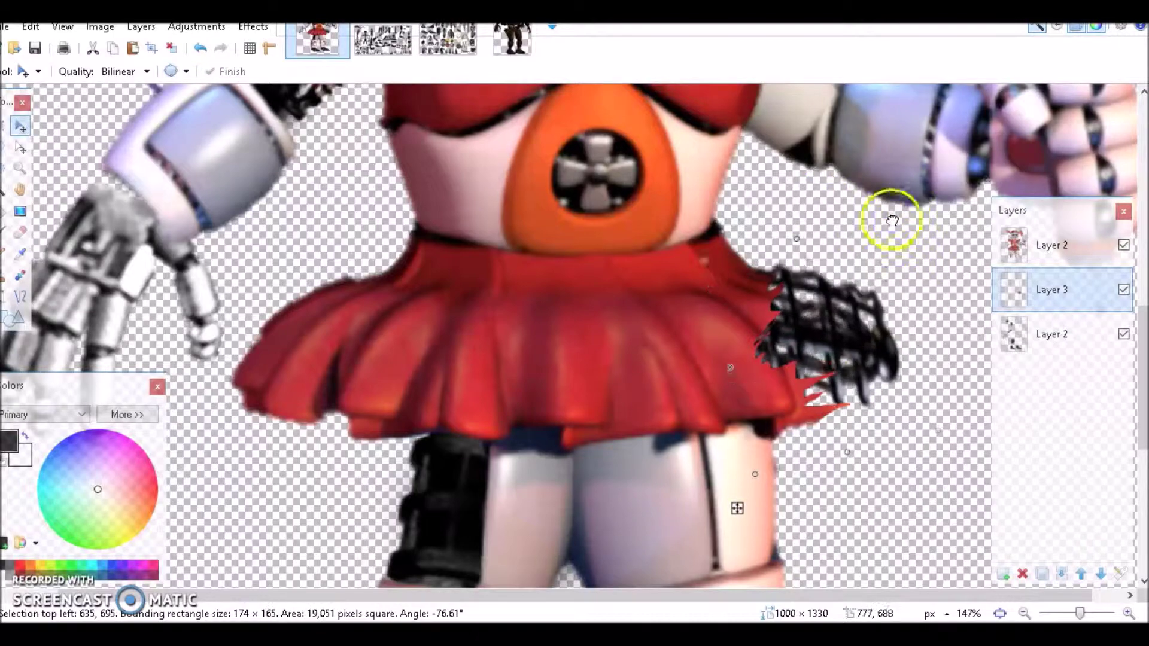
# Paint soft black shading over the endoskeleton part at the skirt tear with a 150 px brush at 0% hardness
pyautogui.hotkey('ctrl', 'd')
pyautogui.press('b')
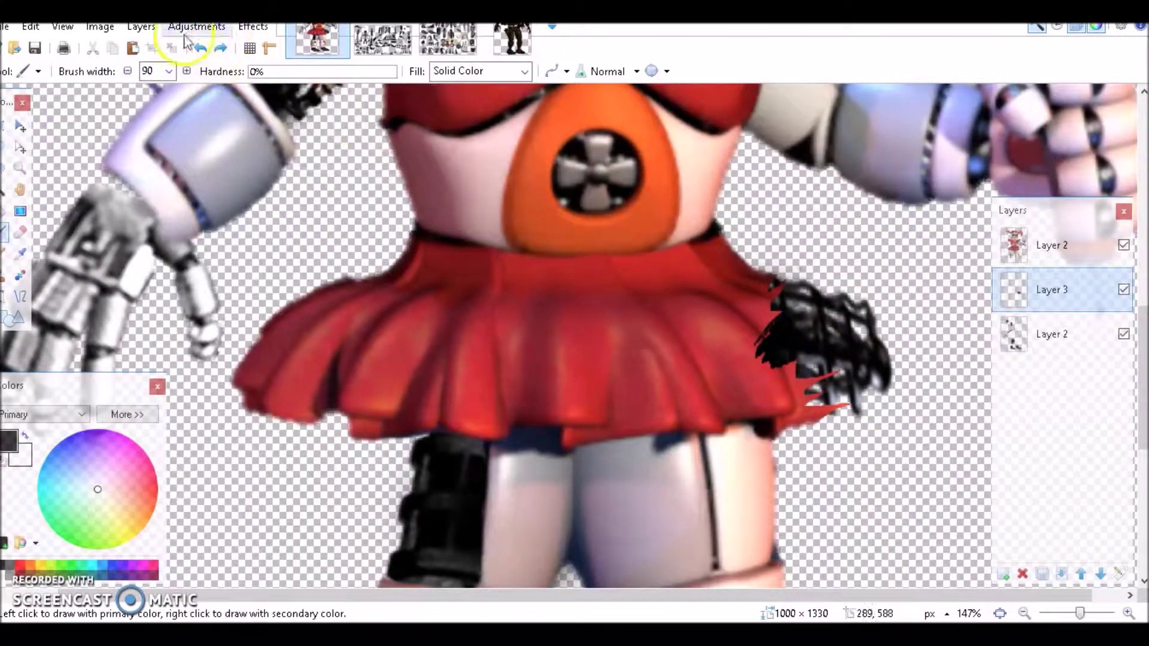
pyautogui.click(168, 71)
pyautogui.click(157, 198)
pyautogui.hotkey('ctrl', 'b')
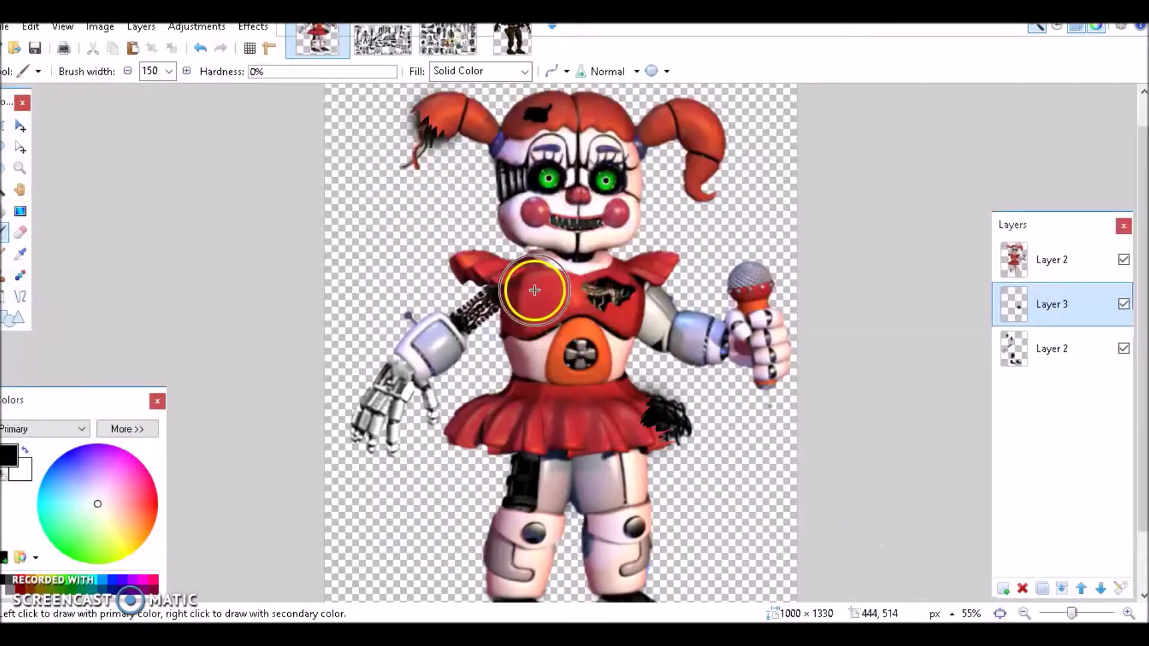
# Lasso the dark torn strip on the brown animatronic's upper arm in the reference image and copy it
pyautogui.scroll(3, 538, 299)
pyautogui.press('s')
pyautogui.click(513, 40)
pyautogui.scroll(6, 906, 423)
pyautogui.moveTo(878, 392); pyautogui.dragTo(854, 369)
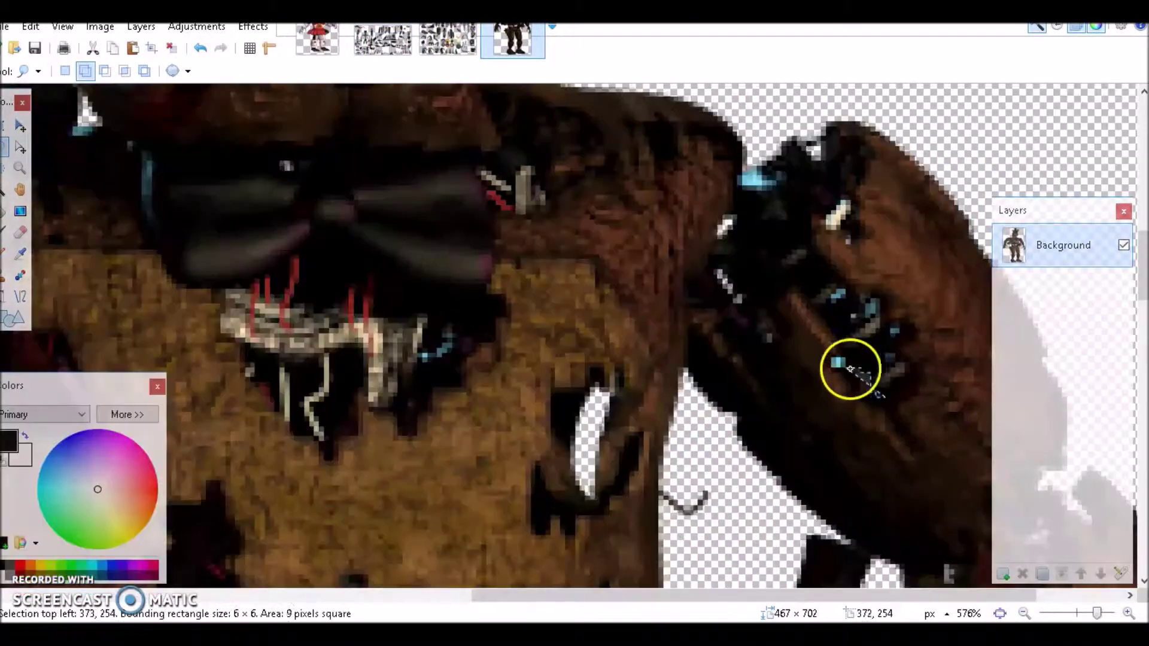
pyautogui.moveTo(765, 232); pyautogui.dragTo(813, 213)
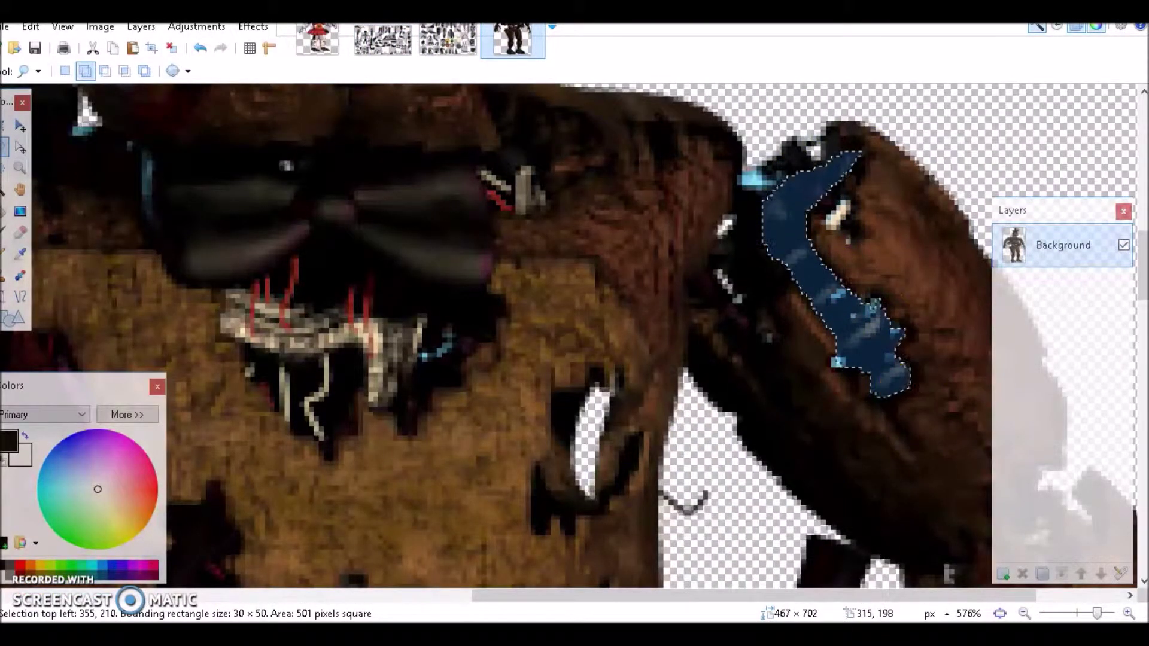
pyautogui.hotkey('ctrl', 'c')
# Paste the torn strip on the top Layer 2 and place it on the waist beside the orange belly plate
pyautogui.hotkey('ctrl', 'Tab')
pyautogui.hotkey('ctrl', 'shift', 'v')
pyautogui.click(198, 57)
pyautogui.moveTo(513, 57); pyautogui.dragTo(484, 377)
# Clean up the edges of the waist tear by cloning nearby skin over them with a 15 px Clone Stamp and lassoing around it
pyautogui.click(19, 275)
pyautogui.click(169, 72)
pyautogui.click(180, 281)
pyautogui.scroll(4, 456, 431)
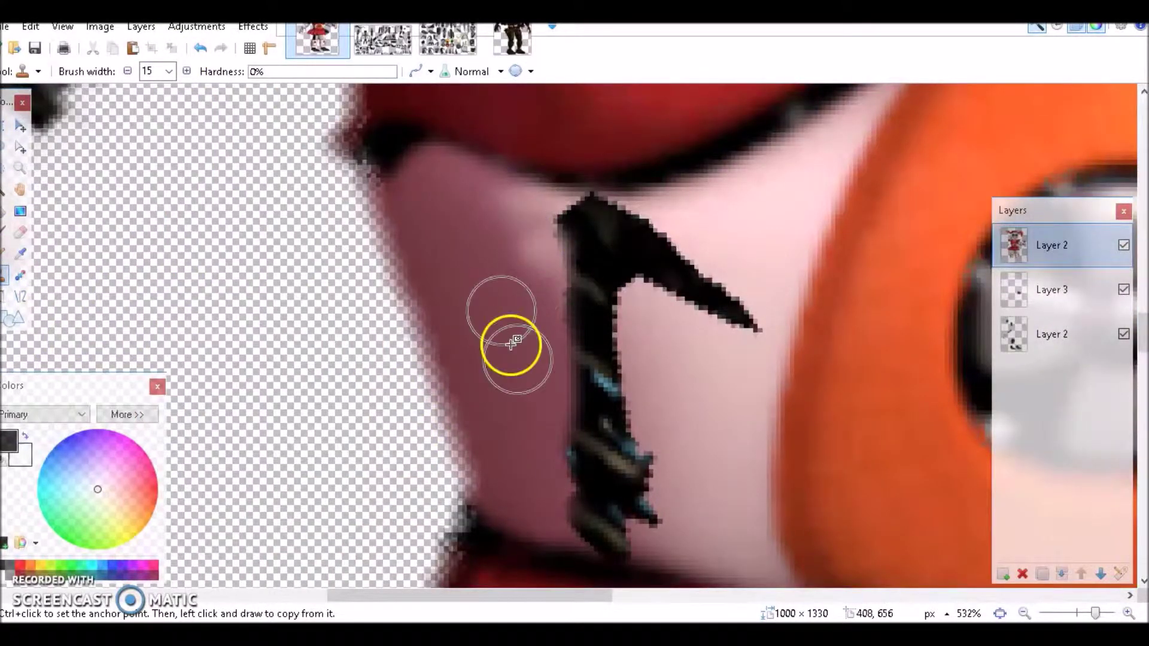
pyautogui.moveTo(718, 444)
pyautogui.mouseDown()
pyautogui.moveTo(654, 390)
pyautogui.moveTo(725, 418)
pyautogui.moveTo(721, 347)
pyautogui.mouseUp()
pyautogui.scroll(-5, 665, 426)
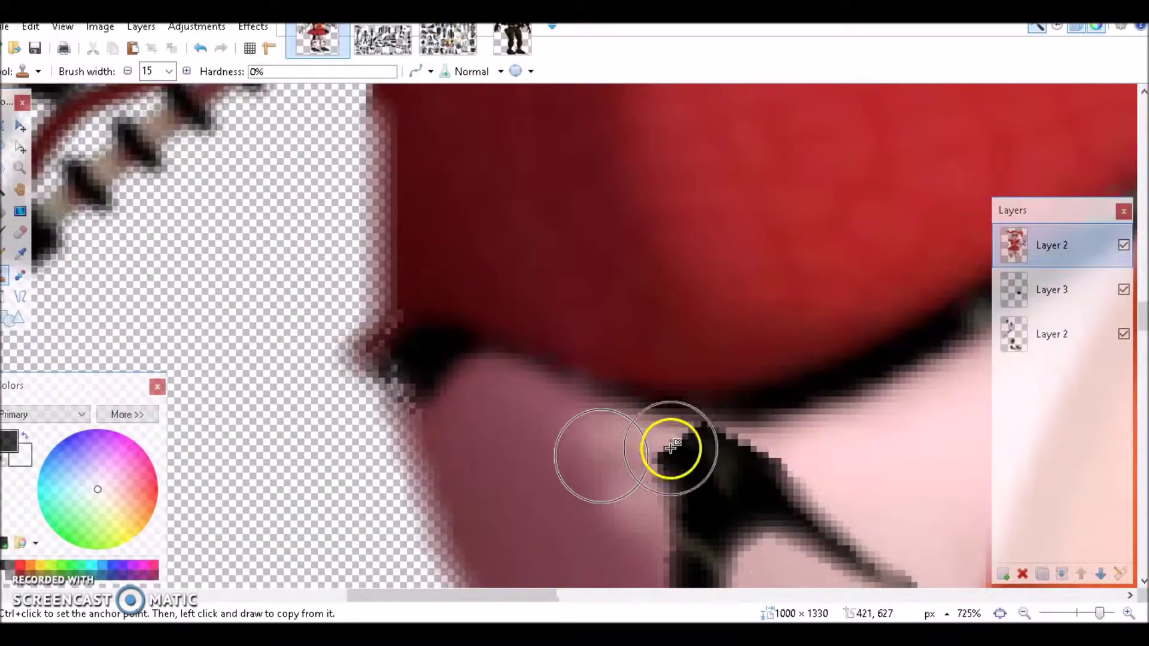
pyautogui.click(5, 148)
pyautogui.moveTo(622, 463); pyautogui.dragTo(628, 479)
pyautogui.scroll(3, 629, 479)
pyautogui.hotkey('ctrl', 'd')
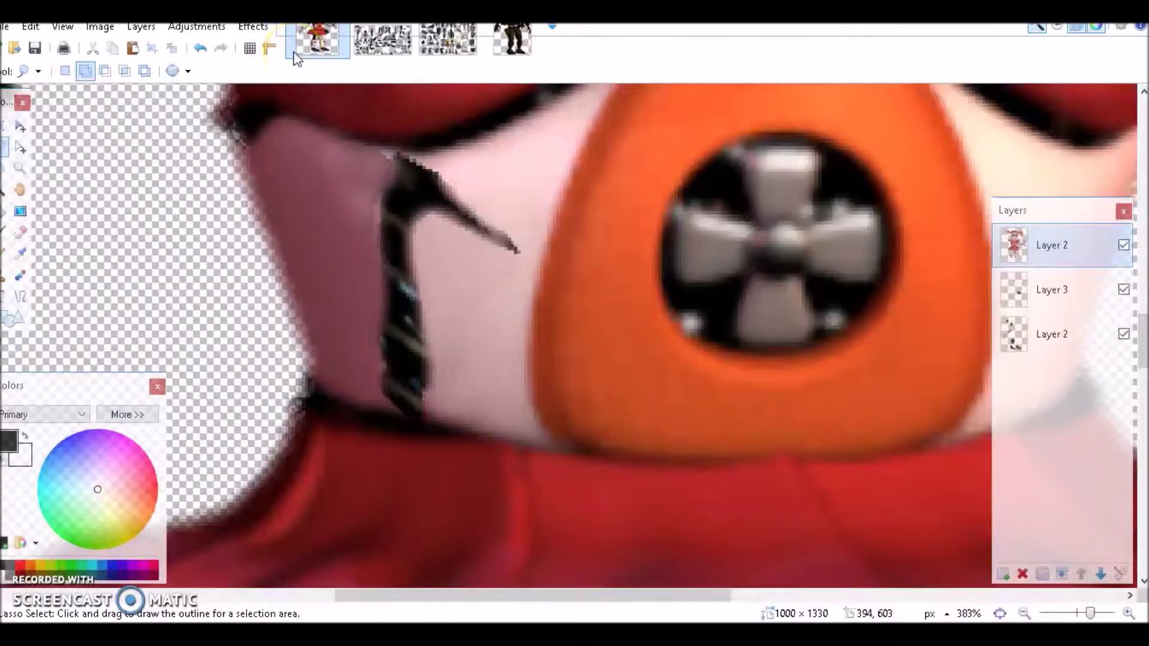
# Lasso and delete the intact pigtail on the top Layer 2, trimming the hair back to the blue hair tie
pyautogui.scroll(-5, 749, 441)
pyautogui.moveTo(811, 341)
pyautogui.mouseDown()
pyautogui.moveTo(867, 346)
pyautogui.moveTo(862, 410)
pyautogui.moveTo(845, 142)
pyautogui.mouseUp()
pyautogui.scroll(-4, 867, 346)
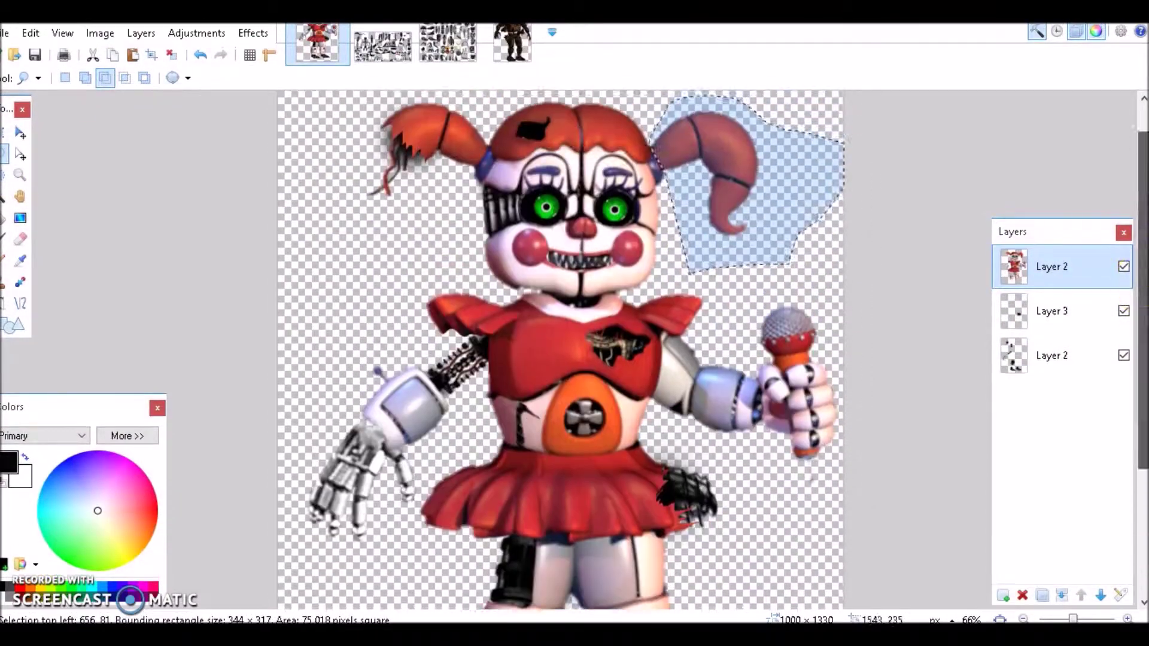
pyautogui.scroll(4, 593, 150)
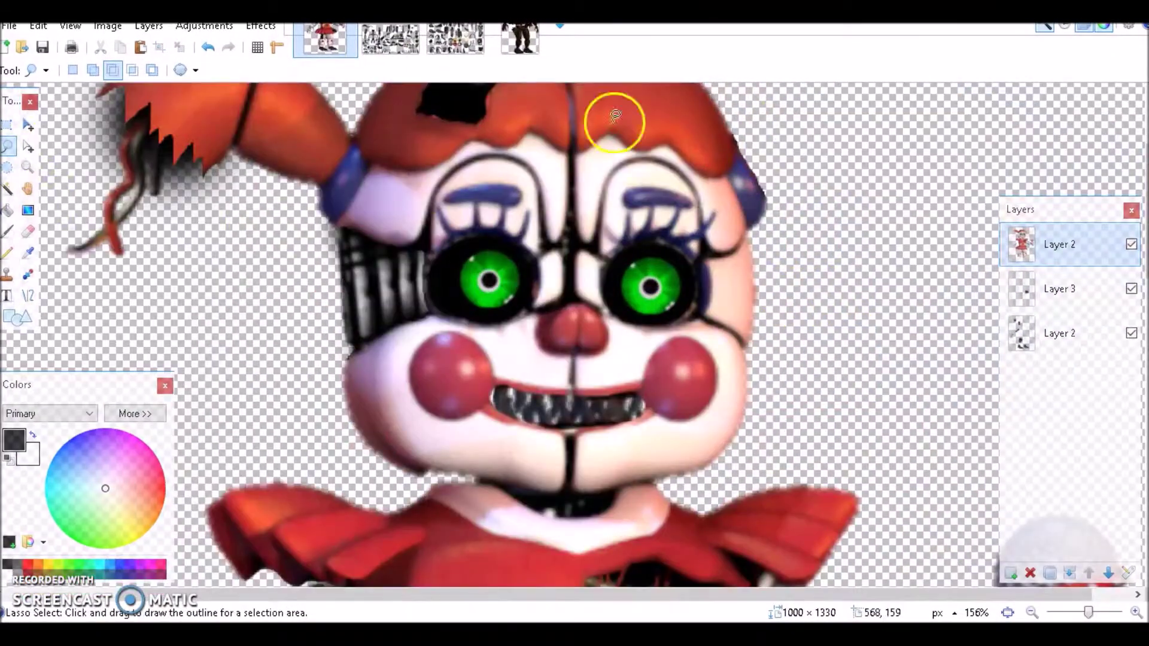
pyautogui.scroll(4, 715, 293)
pyautogui.moveTo(716, 293); pyautogui.dragTo(658, 187)
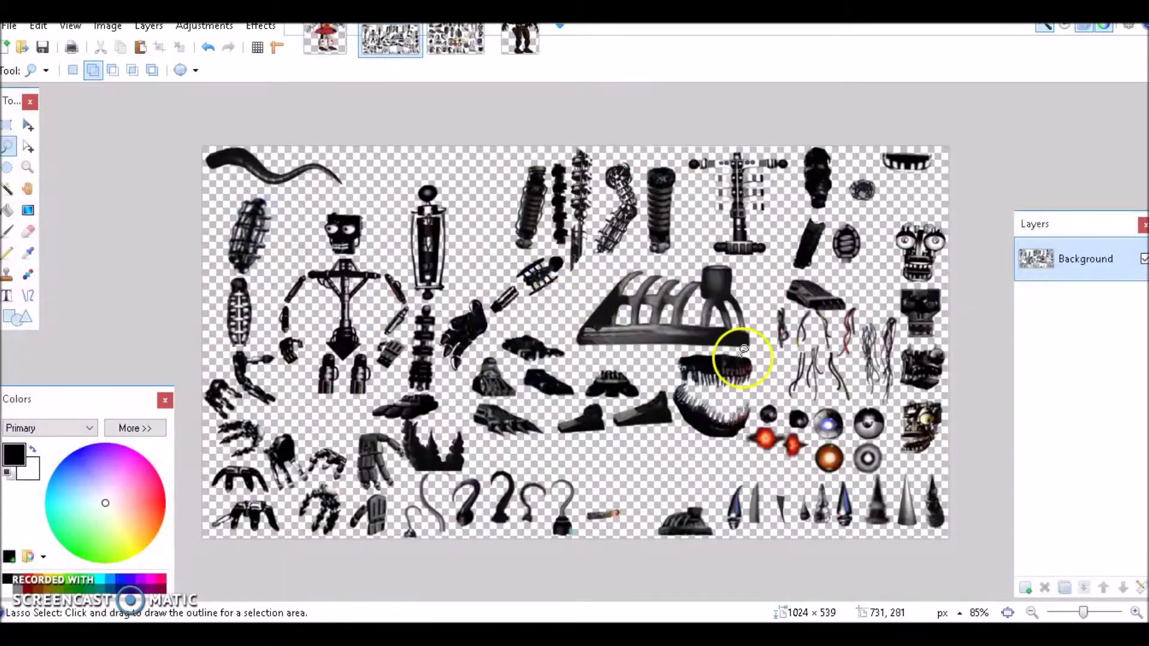
# Copy wires from the parts sheet, paste them on Layer 3 behind the blue hair tie, and shade them with a 45 px brush
pyautogui.scroll(4, 983, 397)
pyautogui.moveTo(885, 339); pyautogui.dragTo(880, 275)
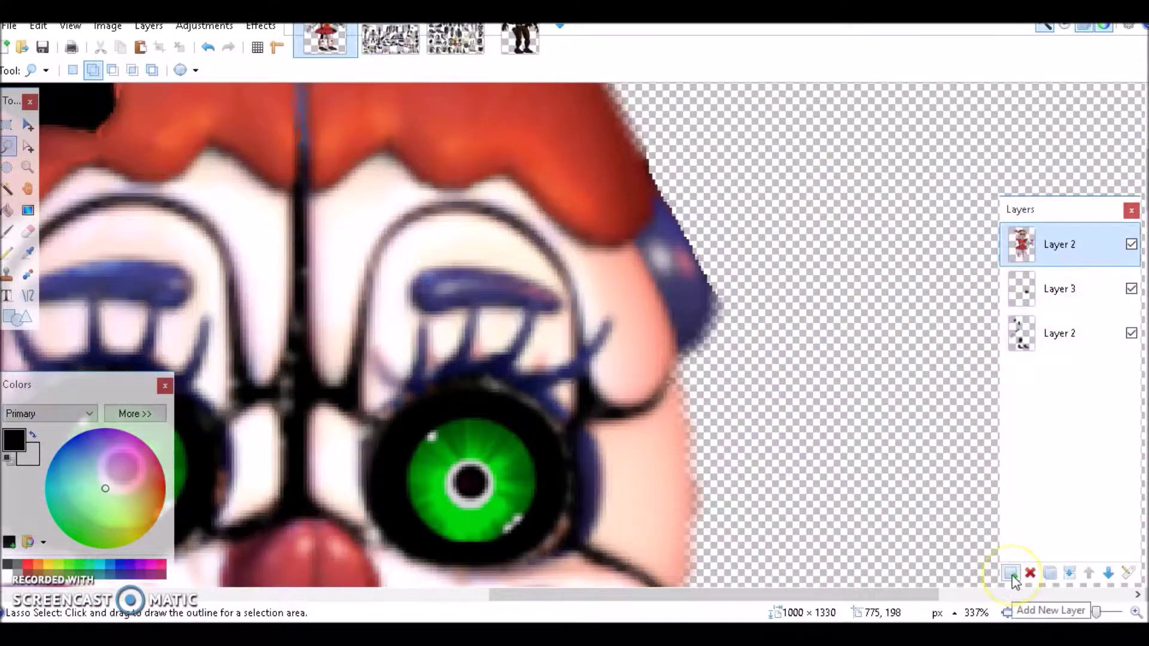
pyautogui.click(1059, 289)
pyautogui.hotkey('ctrl', 'v')
pyautogui.moveTo(982, 417); pyautogui.dragTo(694, 259)
pyautogui.moveTo(778, 200); pyautogui.dragTo(772, 185)
pyautogui.hotkey('ctrl', 'd')
pyautogui.click(8, 231)
pyautogui.scroll(-8, 670, 347)
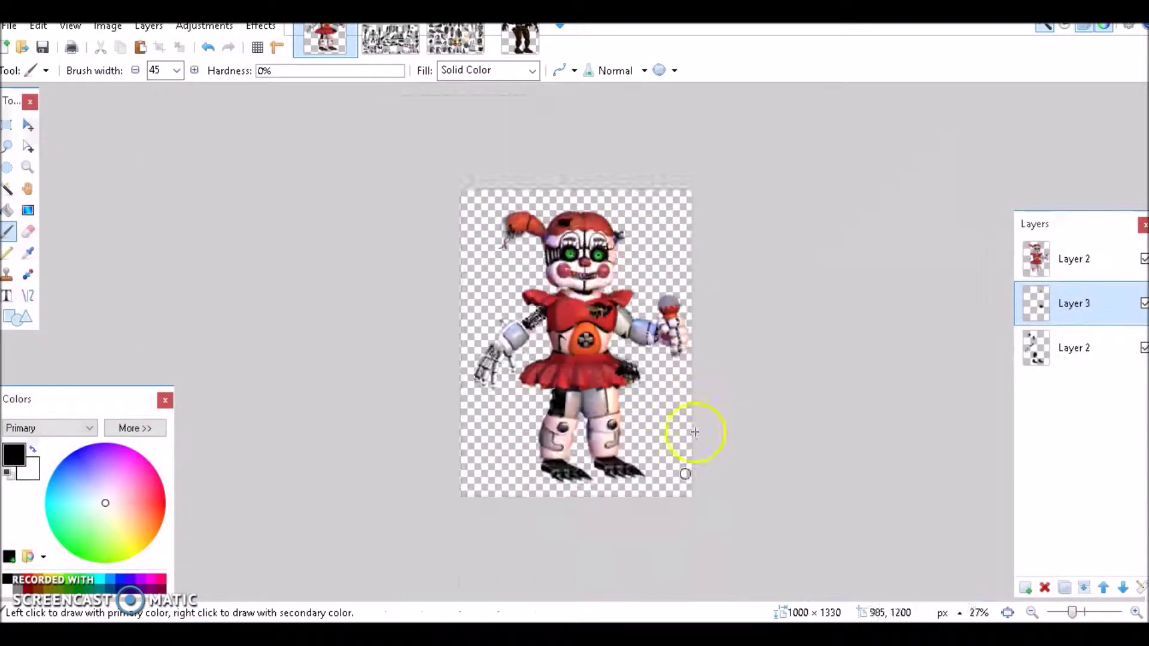
# Lasso and delete the ruffled sleeve above the endoskeleton arm on the top Layer 2
pyautogui.scroll(5, 308, 282)
pyautogui.press('s')
pyautogui.scroll(2, 621, 509)
pyautogui.scroll(3, 621, 509)
pyautogui.moveTo(351, 487)
pyautogui.mouseDown()
pyautogui.moveTo(359, 157)
pyautogui.moveTo(573, 322)
pyautogui.moveTo(645, 362)
pyautogui.moveTo(495, 472)
pyautogui.mouseUp()
pyautogui.click(494, 472)
pyautogui.press('Delete')
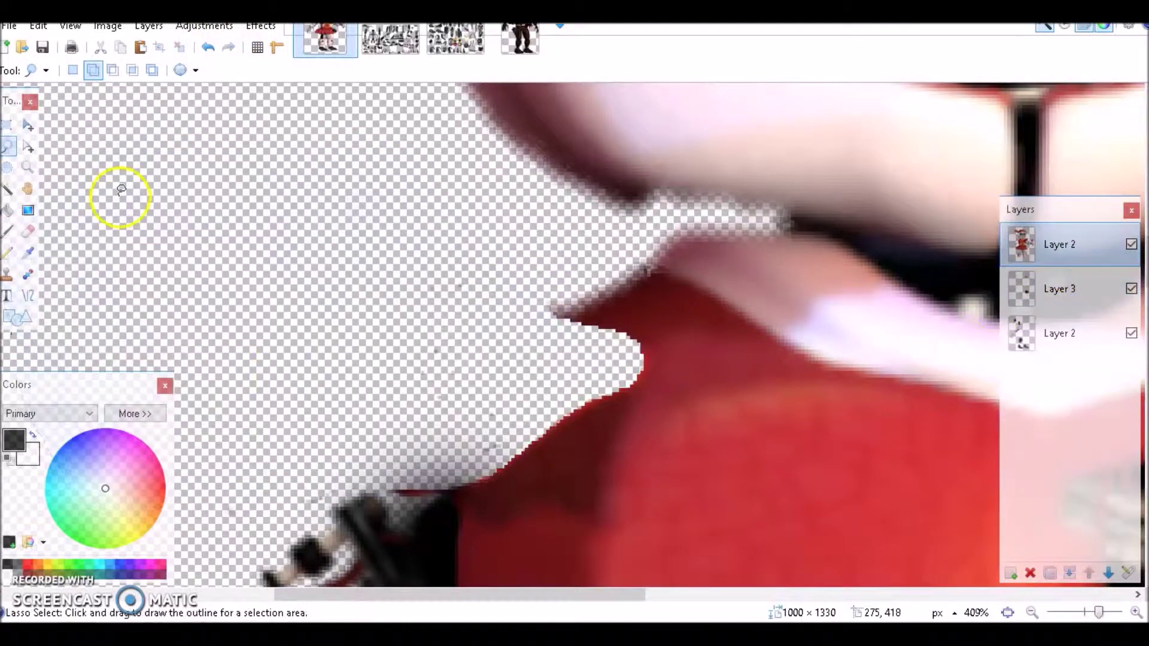
# Erase the leftover red edges around the cut shoulder and set the eraser width to 20
pyautogui.press('e')
pyautogui.click(177, 70)
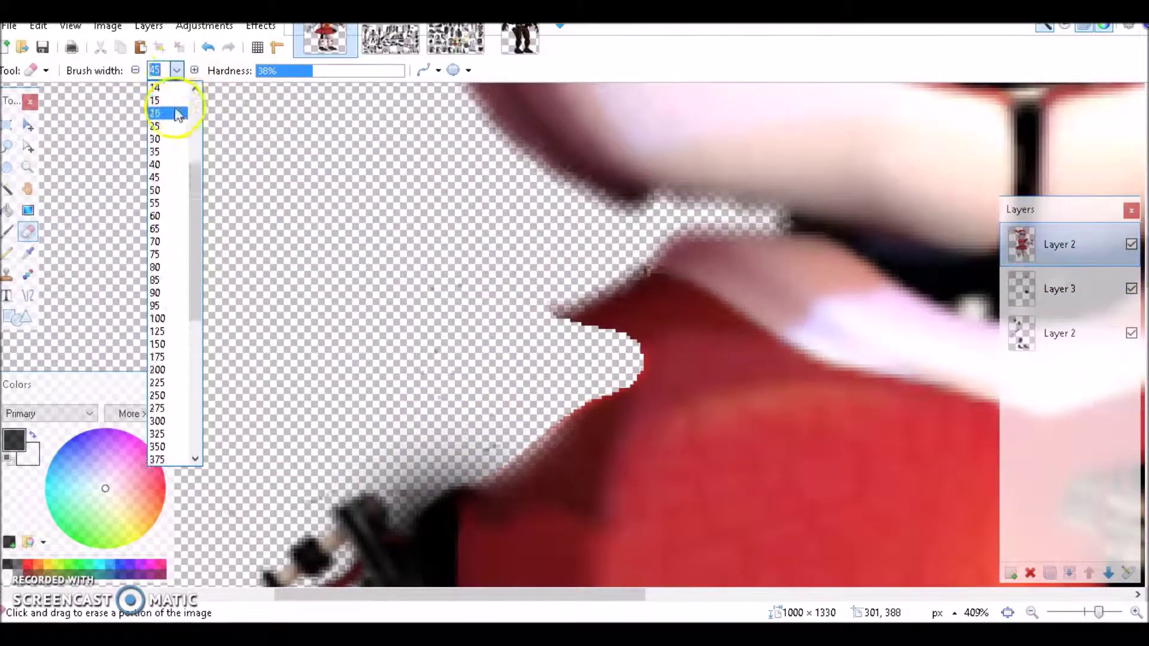
pyautogui.click(174, 102)
pyautogui.scroll(-3, 731, 385)
# Lasso a bundle of loose wires on the parts sheet to copy it
pyautogui.hotkey('ctrl', 'Tab')
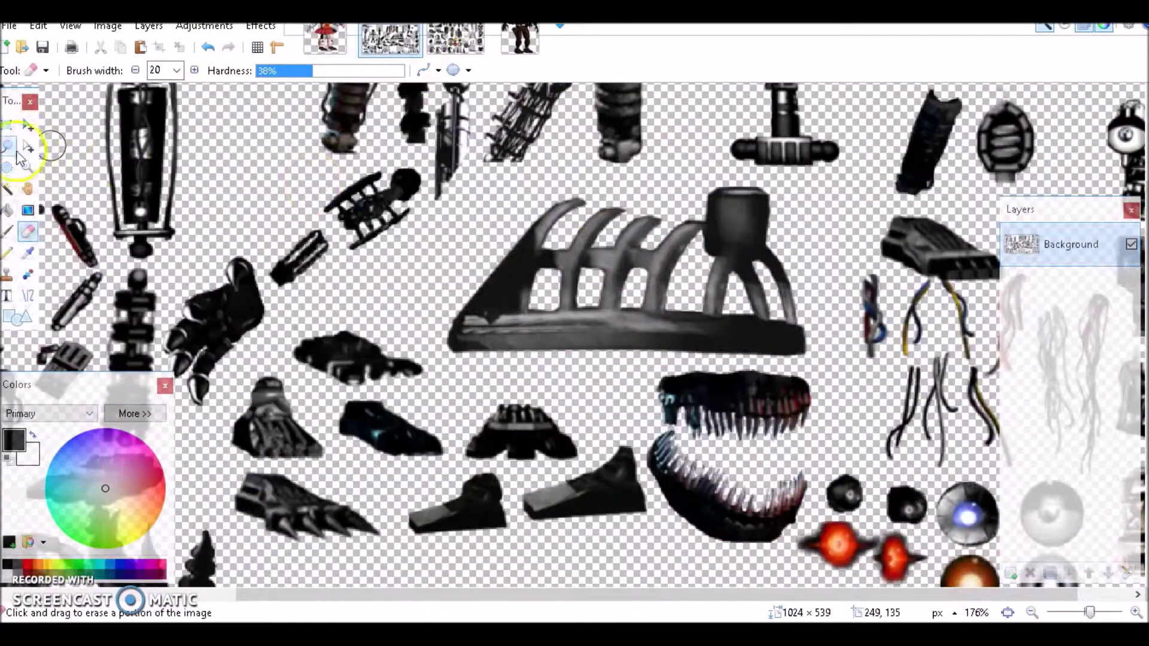
pyautogui.click(8, 146)
pyautogui.scroll(-3, 958, 335)
pyautogui.scroll(3, 940, 353)
pyautogui.moveTo(826, 179)
pyautogui.mouseDown()
pyautogui.moveTo(885, 295)
pyautogui.moveTo(854, 493)
pyautogui.mouseUp()
# Paste the wires on Layer 3, then rotate and position them so they stick out of the torn shoulder
pyautogui.hotkey('ctrl', 'shift', 'Tab')
pyautogui.click(1076, 320)
pyautogui.hotkey('ctrl', 'v')
pyautogui.moveTo(331, 303); pyautogui.dragTo(371, 342)
pyautogui.moveTo(476, 376)
pyautogui.mouseDown()
pyautogui.moveTo(423, 257)
pyautogui.moveTo(457, 359)
pyautogui.mouseUp()
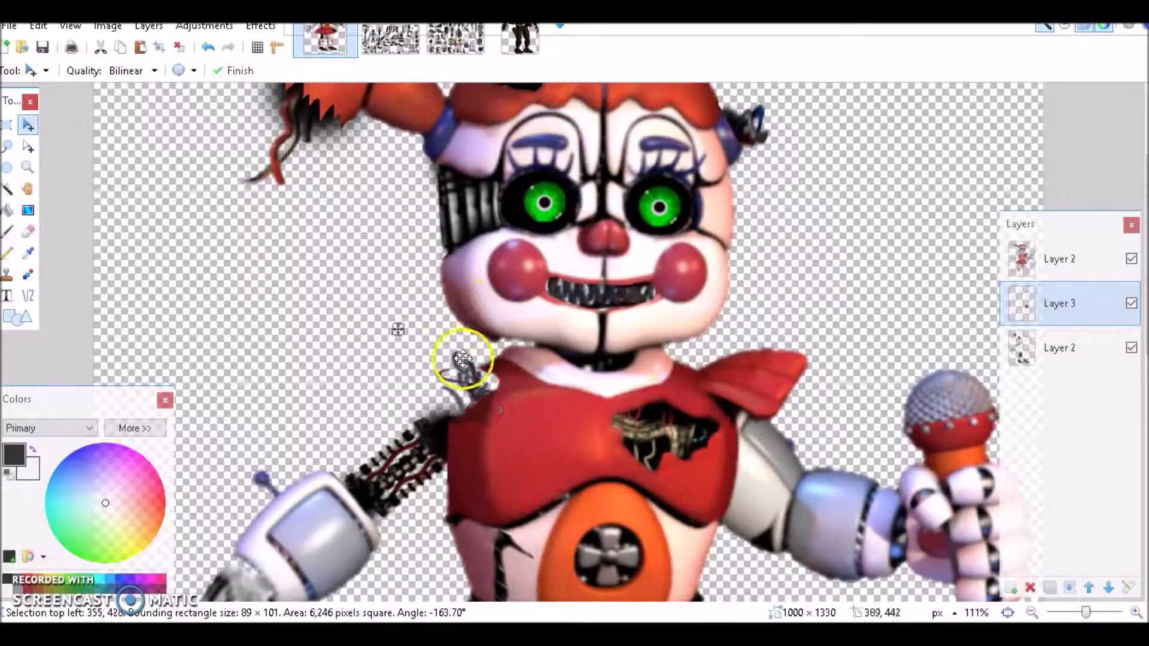
pyautogui.click(8, 232)
pyautogui.click(179, 47)
pyautogui.scroll(-3, 482, 429)
pyautogui.scroll(-1, 642, 264)
# Lasso a dark torn patch with exposed wires on the brown animatronic's body to copy it
pyautogui.scroll(6, 653, 419)
pyautogui.press('s')
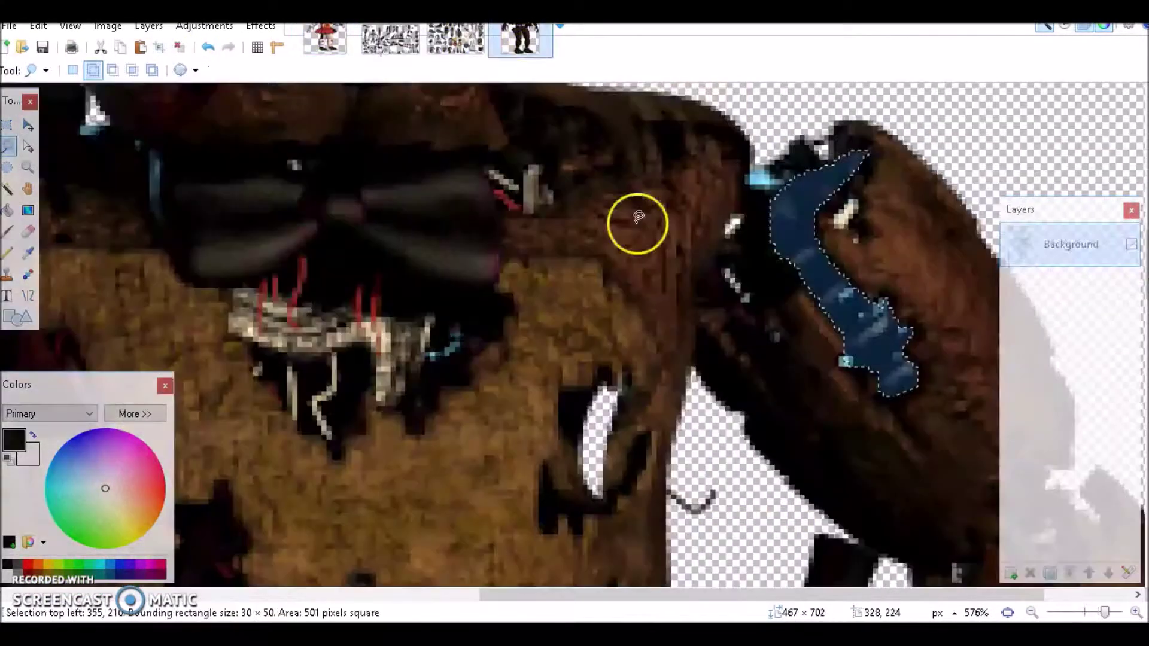
pyautogui.scroll(-2, 638, 217)
pyautogui.scroll(4, 670, 269)
pyautogui.moveTo(547, 297)
pyautogui.mouseDown()
pyautogui.moveTo(626, 247)
pyautogui.moveTo(669, 344)
pyautogui.mouseUp()
# Paste the torn patch on the top Layer 2 and rotate it into place on the shin beside the curved grey panel
pyautogui.hotkey('ctrl', 'Tab')
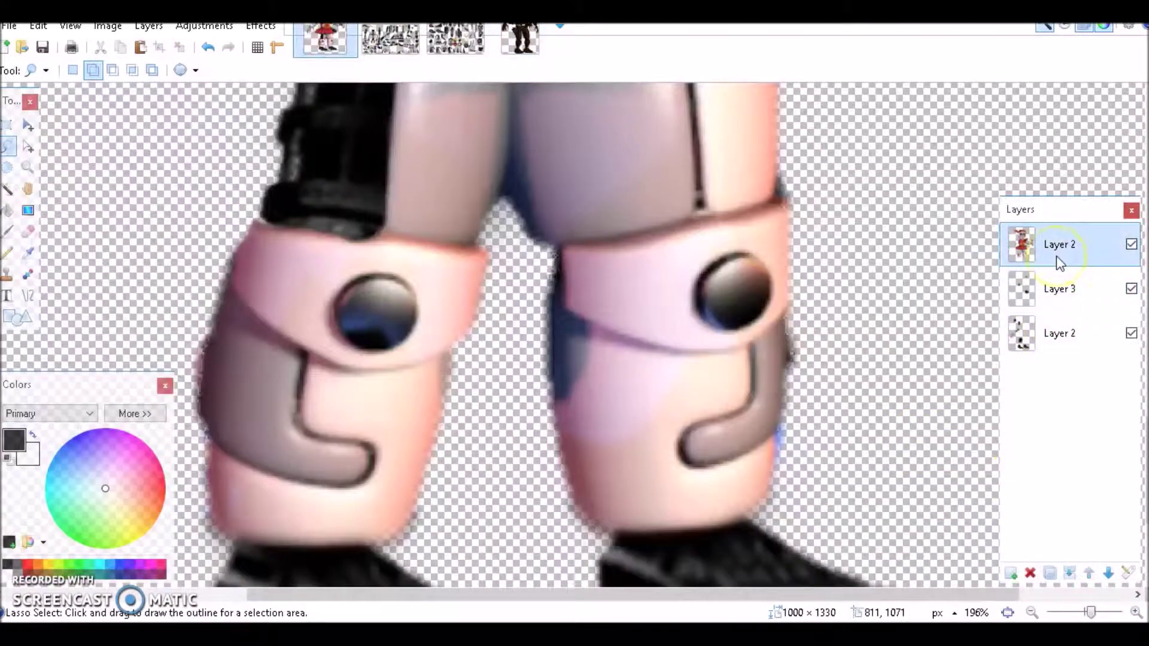
pyautogui.hotkey('ctrl', 'v')
pyautogui.moveTo(213, 149)
pyautogui.mouseDown()
pyautogui.moveTo(641, 457)
pyautogui.moveTo(649, 414)
pyautogui.mouseUp()
pyautogui.moveTo(644, 335); pyautogui.dragTo(675, 333)
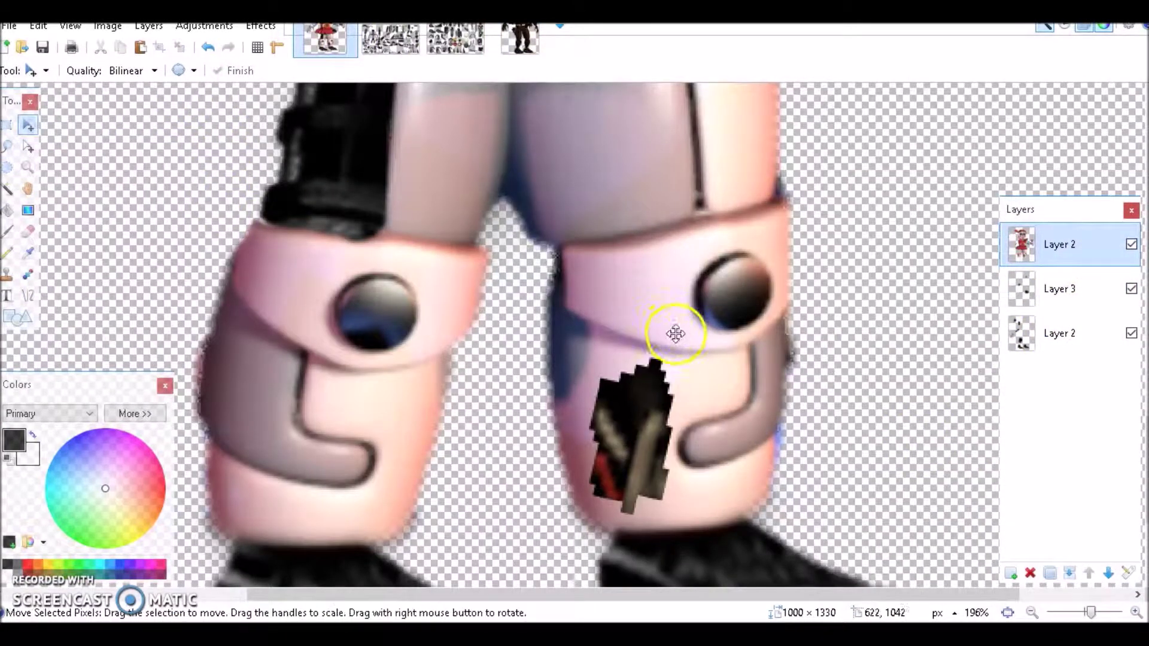
# Reshape the jagged edges of the shin patch by cloning surrounding skin over them with a 12 px Clone Stamp at 0% hardness
pyautogui.click(8, 274)
pyautogui.click(177, 70)
pyautogui.click(192, 154)
pyautogui.scroll(5, 743, 548)
pyautogui.click(176, 70)
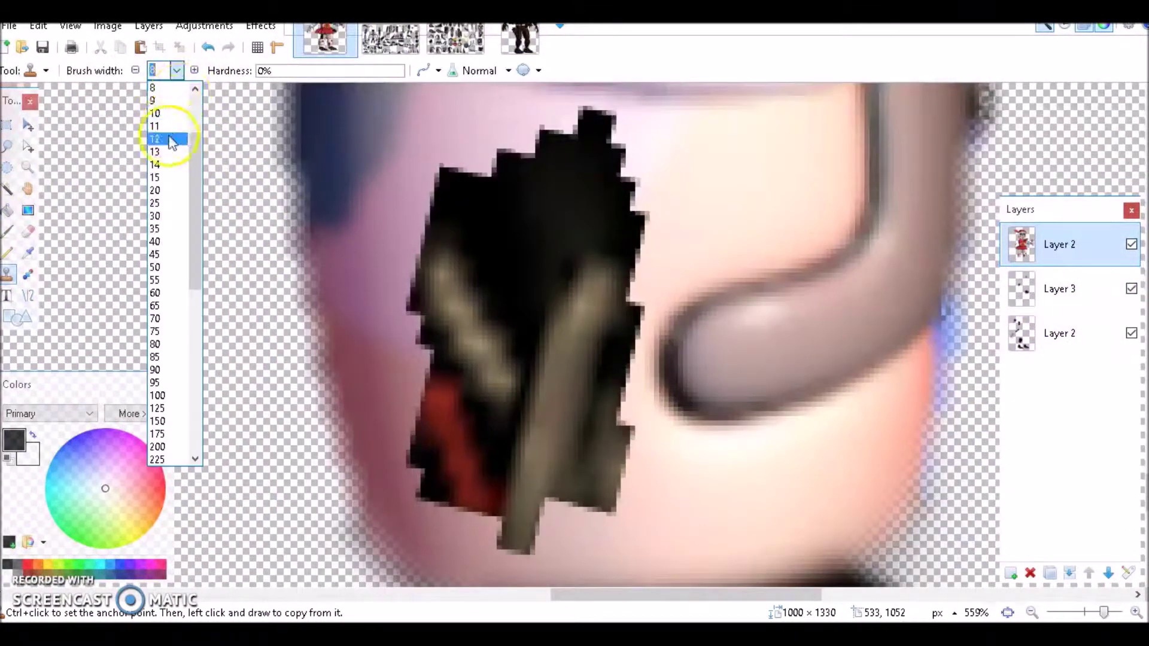
pyautogui.click(181, 149)
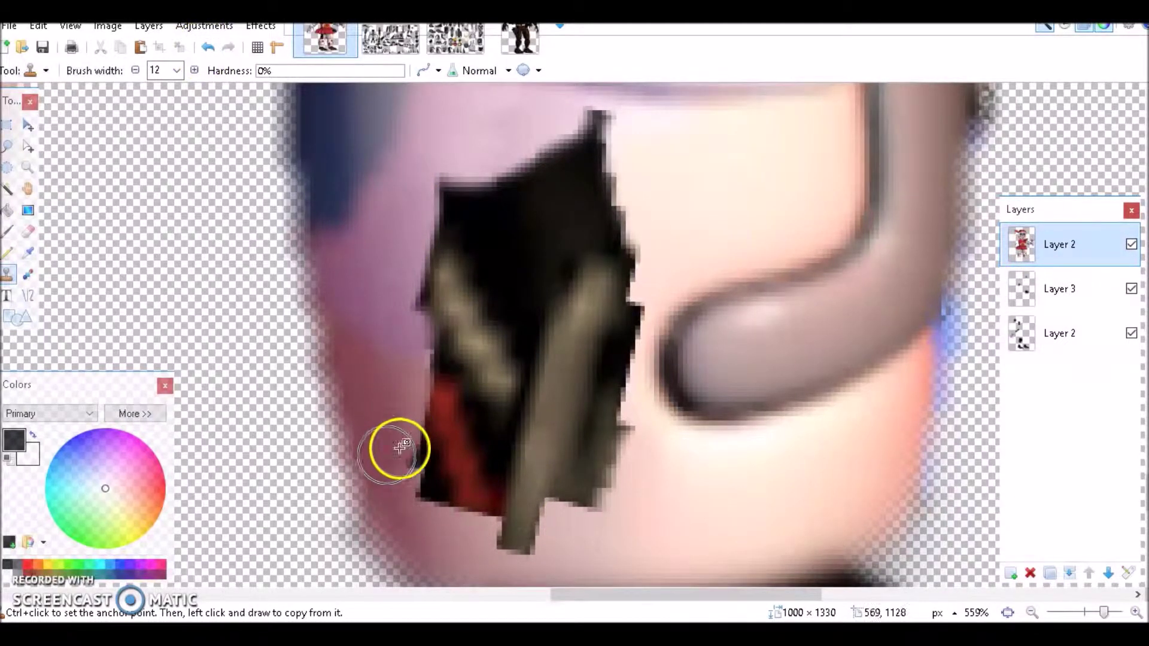
pyautogui.moveTo(450, 518); pyautogui.dragTo(618, 558)
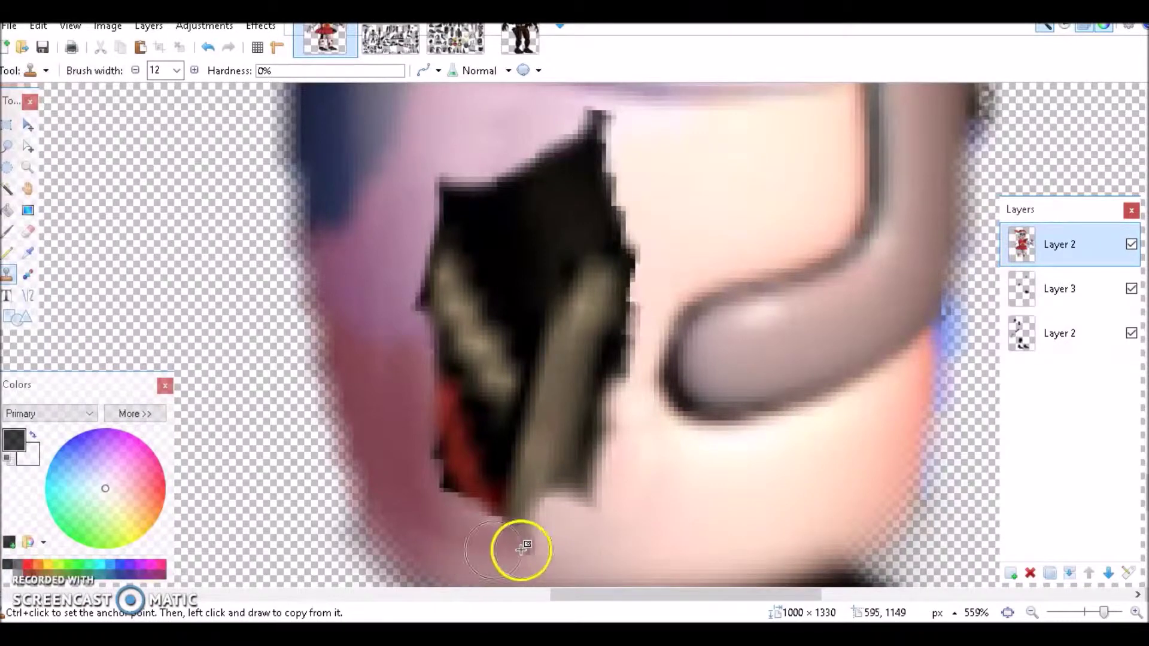
# Lasso around the shin hole, subtract its interior to isolate the jagged edge, and clear the selection
pyautogui.press('s')
pyautogui.press('s')
pyautogui.moveTo(444, 184); pyautogui.dragTo(431, 235)
pyautogui.moveTo(438, 484)
pyautogui.mouseDown()
pyautogui.moveTo(614, 490)
pyautogui.moveTo(631, 352)
pyautogui.moveTo(626, 184)
pyautogui.moveTo(593, 99)
pyautogui.mouseUp()
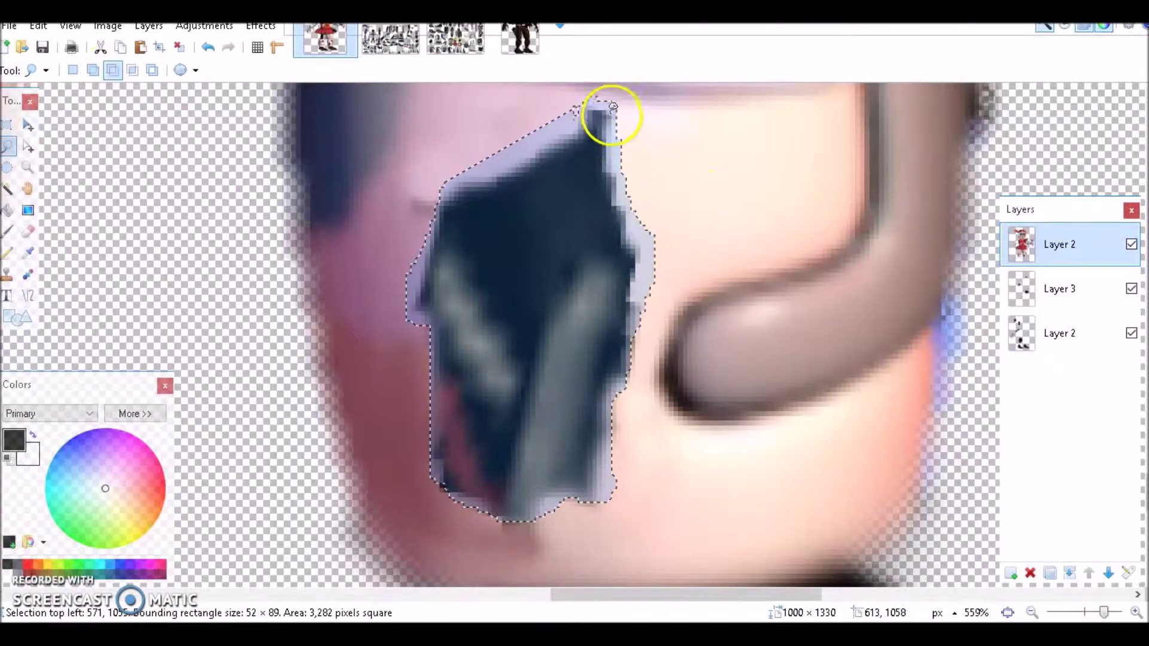
pyautogui.moveTo(628, 301)
pyautogui.mouseDown()
pyautogui.moveTo(546, 495)
pyautogui.moveTo(441, 437)
pyautogui.moveTo(441, 200)
pyautogui.moveTo(586, 119)
pyautogui.mouseUp()
pyautogui.hotkey('ctrl', 'd')
# Select the red cheek below the barred eye opening with an ellipse and delete it from the top Layer 2
pyautogui.scroll(-10, 620, 483)
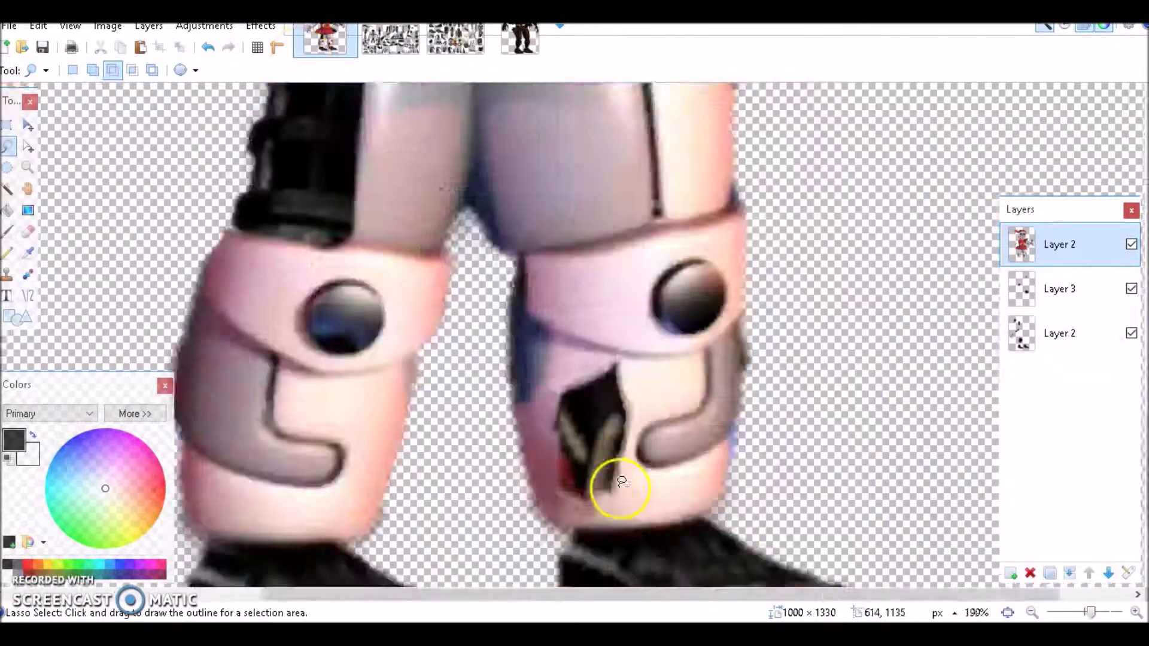
pyautogui.scroll(8, 603, 377)
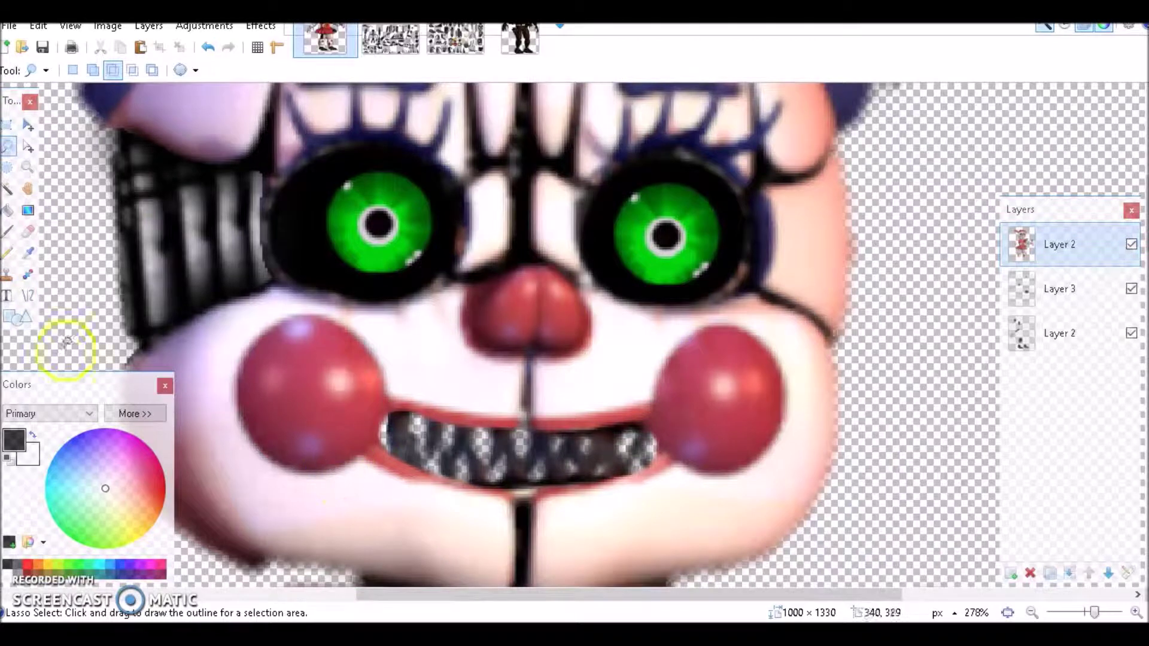
pyautogui.moveTo(331, 495)
pyautogui.mouseDown()
pyautogui.moveTo(300, 475)
pyautogui.moveTo(385, 467)
pyautogui.mouseUp()
pyautogui.press('Delete')
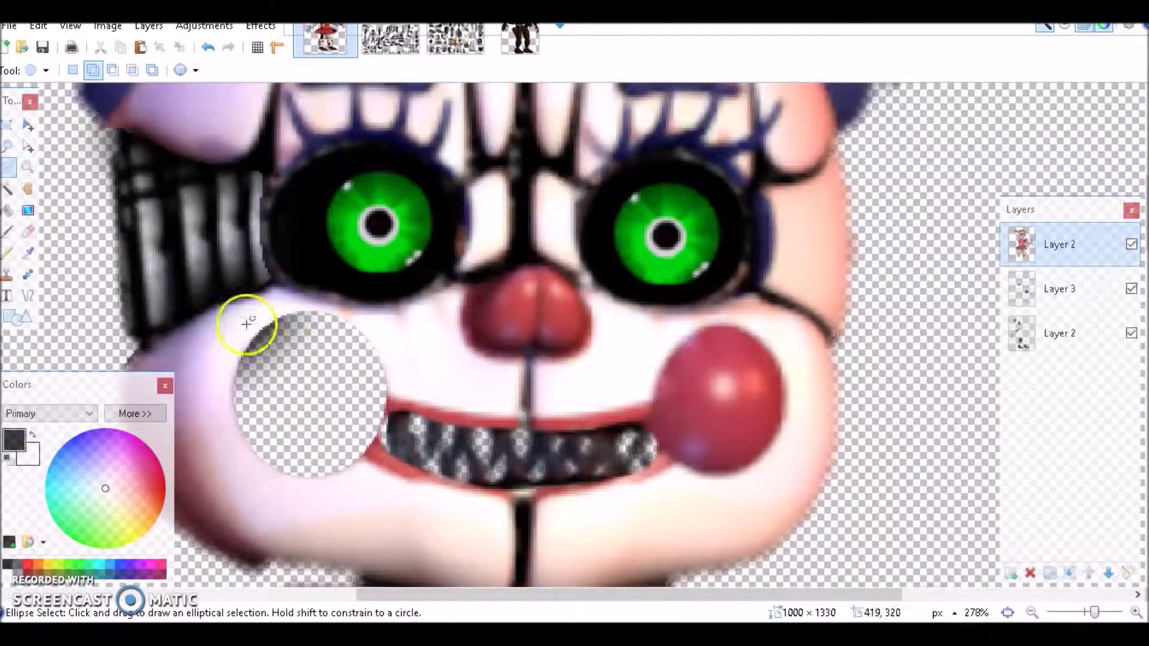
# Erase the black shading behind the cheek hole on the lower layers with a 30 px eraser at 0% hardness
pyautogui.hotkey('ctrl', 'd')
pyautogui.press('b')
pyautogui.click(28, 232)
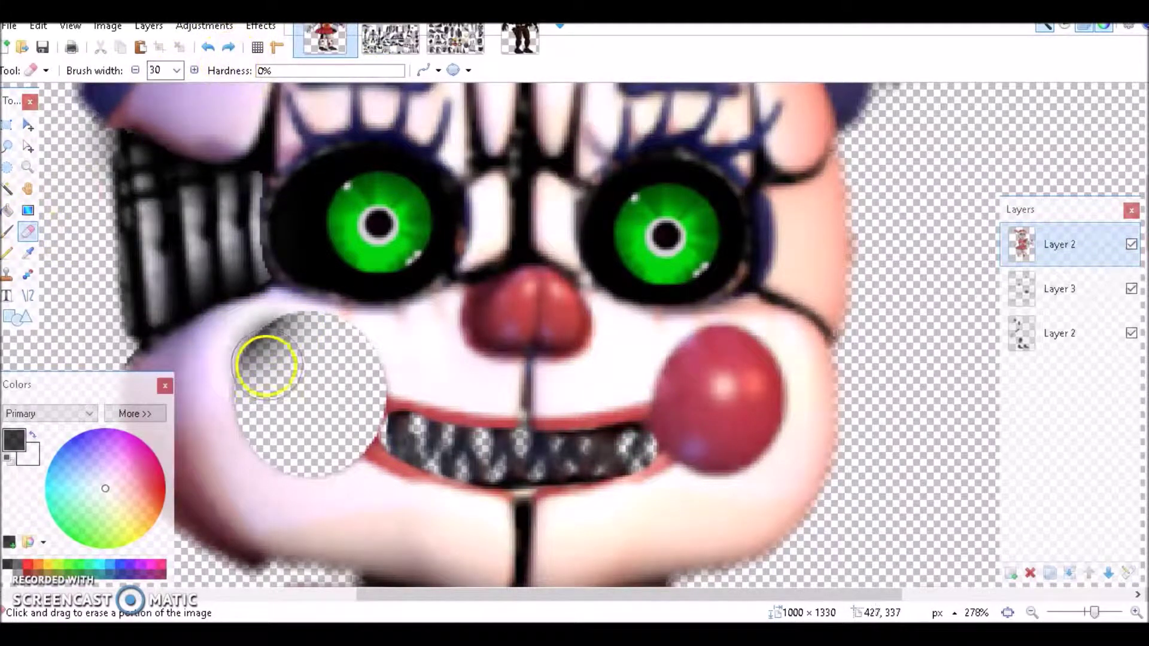
pyautogui.hotkey('alt', 'pagedown')
pyautogui.hotkey('alt', 'pagedown')
pyautogui.scroll(-4, 350, 354)
# Find a round barred endoskeleton part on the parts sheets, lasso it and copy it
pyautogui.hotkey('ctrl', 'Tab')
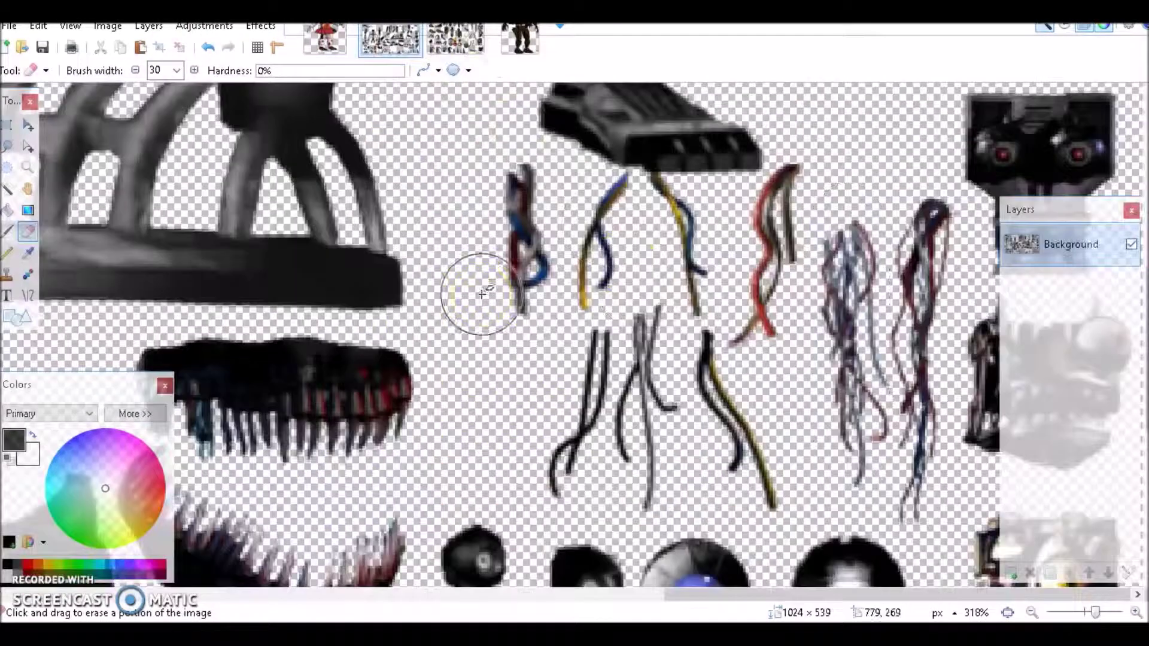
pyautogui.hotkey('ctrl', 'Tab')
pyautogui.scroll(-4, 608, 307)
pyautogui.press('s')
pyautogui.scroll(5, 608, 308)
pyautogui.click(507, 258)
pyautogui.hotkey('ctrl', 'c')
# Paste the round barred part on Layer 3 and position it to fill the cheek hole
pyautogui.click(325, 39)
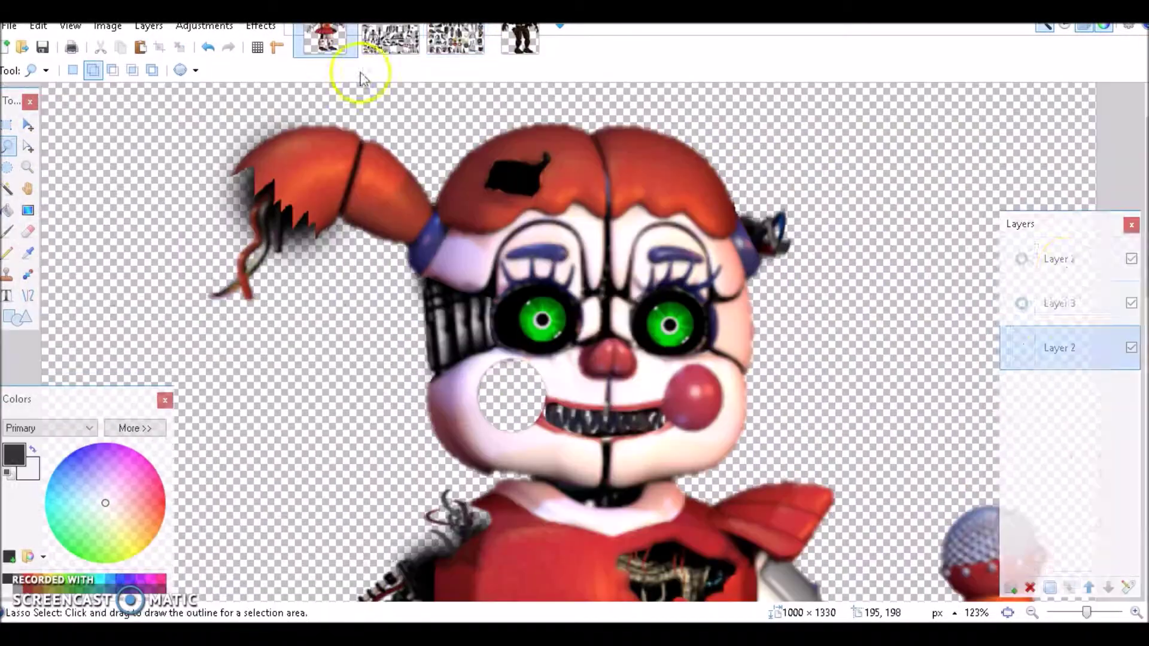
pyautogui.hotkey('alt', 'pageup')
pyautogui.hotkey('ctrl', 'v')
pyautogui.moveTo(539, 351); pyautogui.dragTo(514, 389)
pyautogui.press('b')
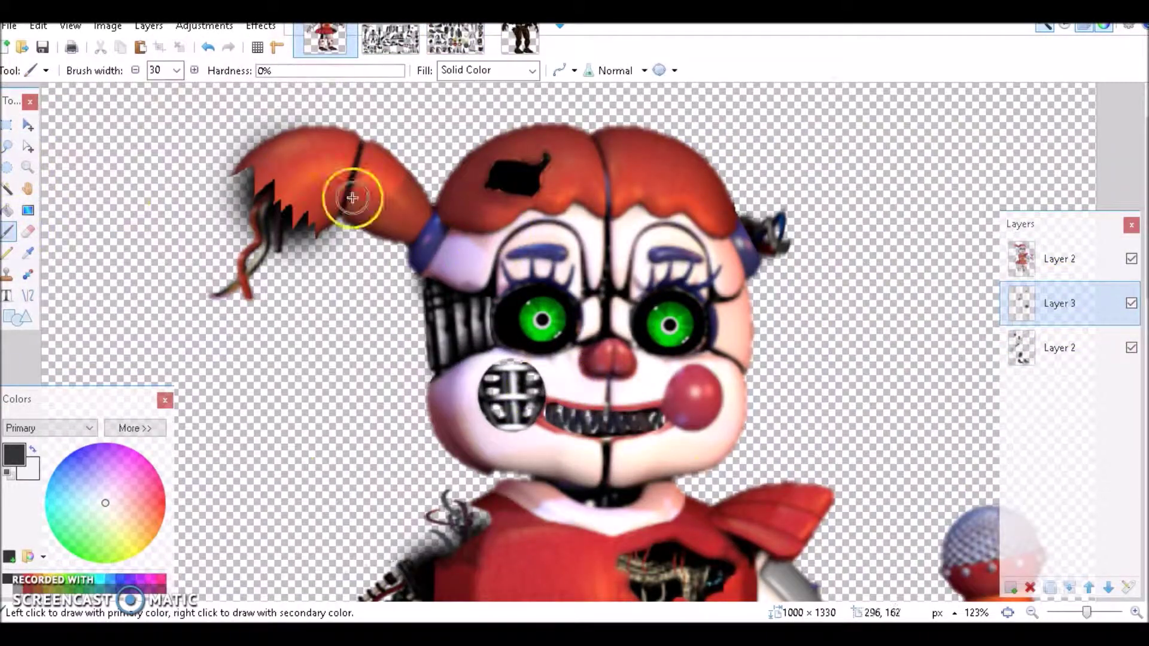